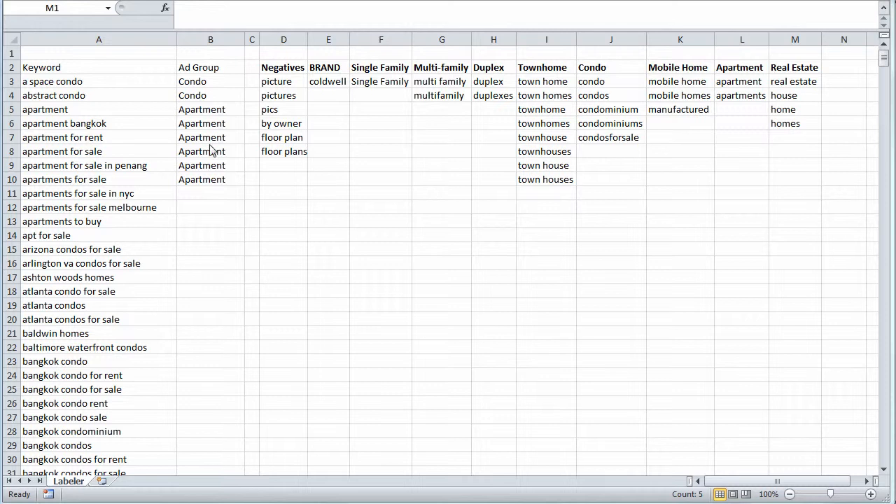
Examine the keyword list in column A and the ad group labels beside it
{"action": "left_click", "coordinate": [140, 177]}
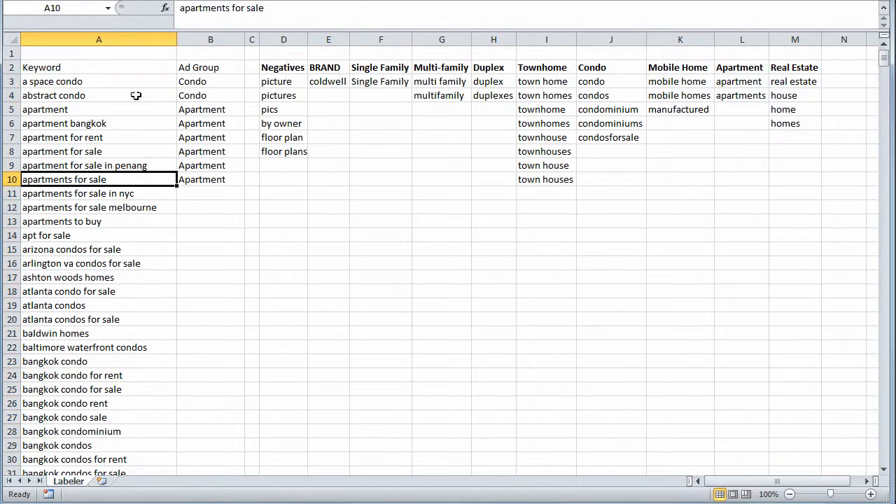
{"action": "left_click_drag", "start_coordinate": [135, 83], "coordinate": [104, 403]}
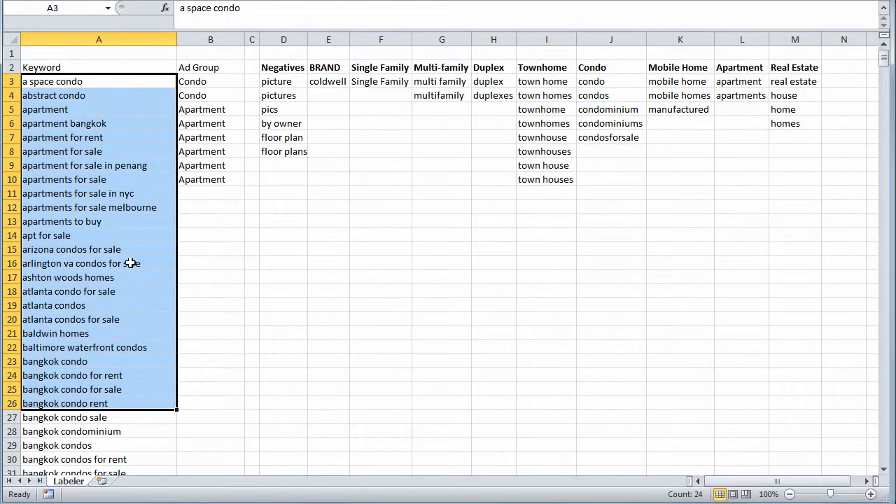
{"action": "left_click", "coordinate": [129, 208]}
{"action": "left_click", "coordinate": [145, 194]}
{"action": "left_click", "coordinate": [147, 207]}
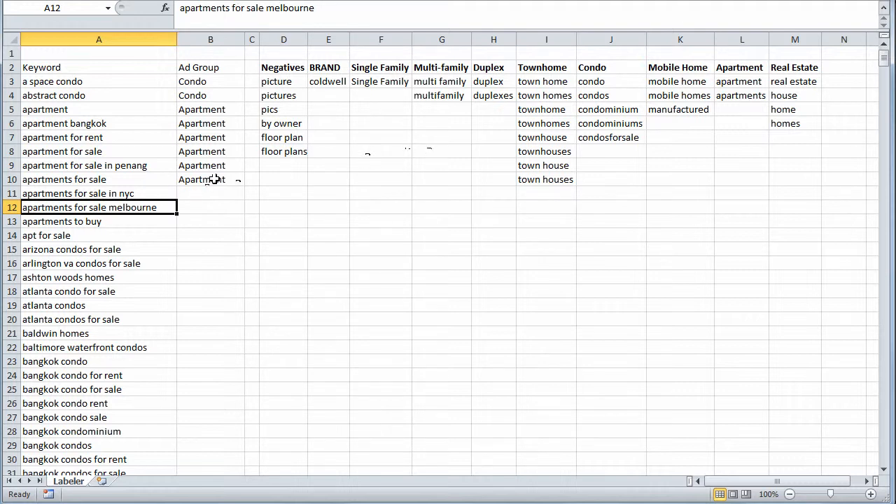
{"action": "left_click", "coordinate": [212, 69]}
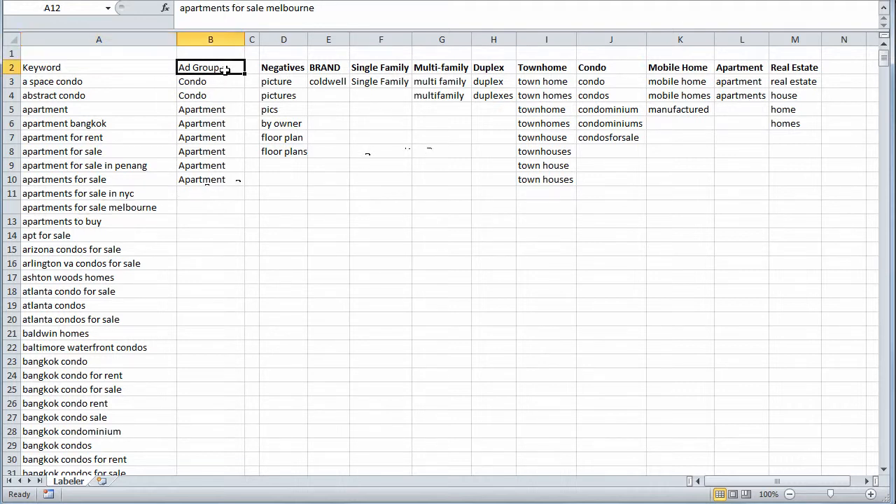
{"action": "left_click", "coordinate": [145, 68]}
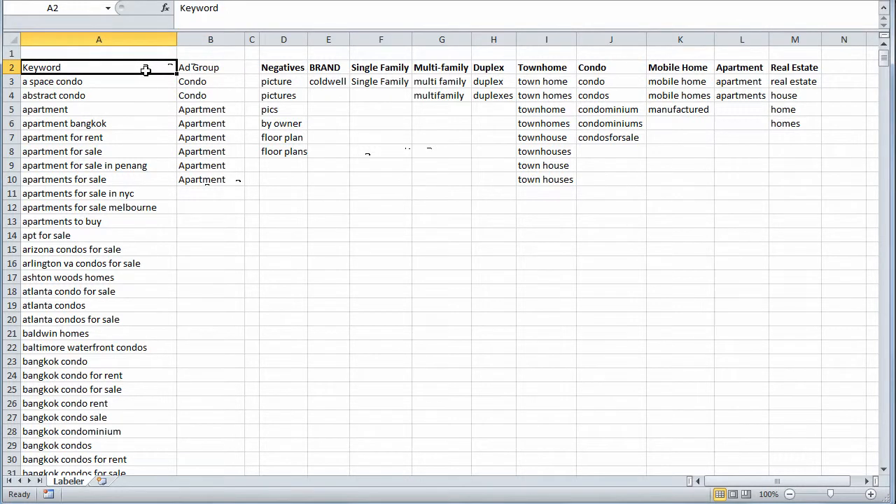
{"action": "left_click", "coordinate": [145, 81]}
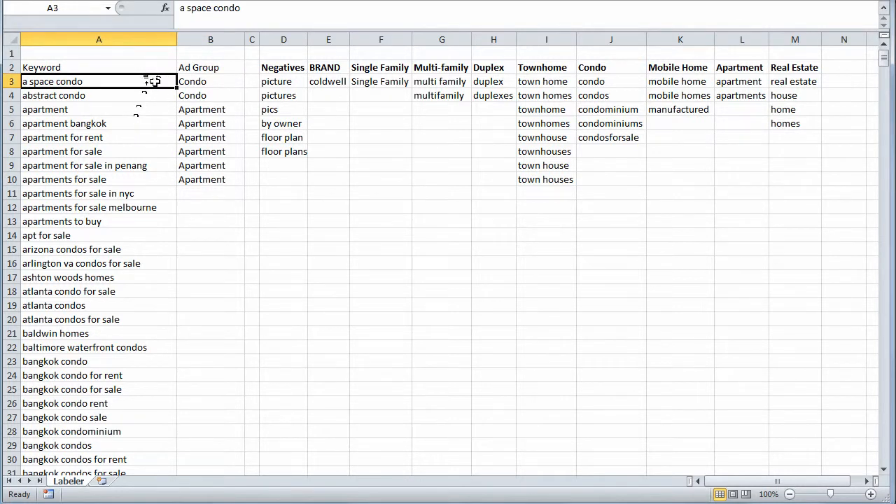
{"action": "left_click_drag", "start_coordinate": [154, 81], "coordinate": [145, 233]}
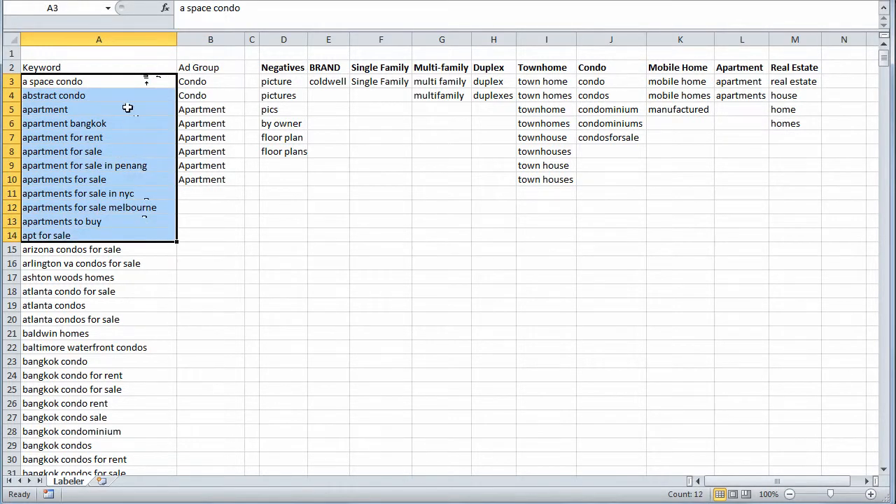
{"action": "left_click_drag", "start_coordinate": [125, 77], "coordinate": [110, 389]}
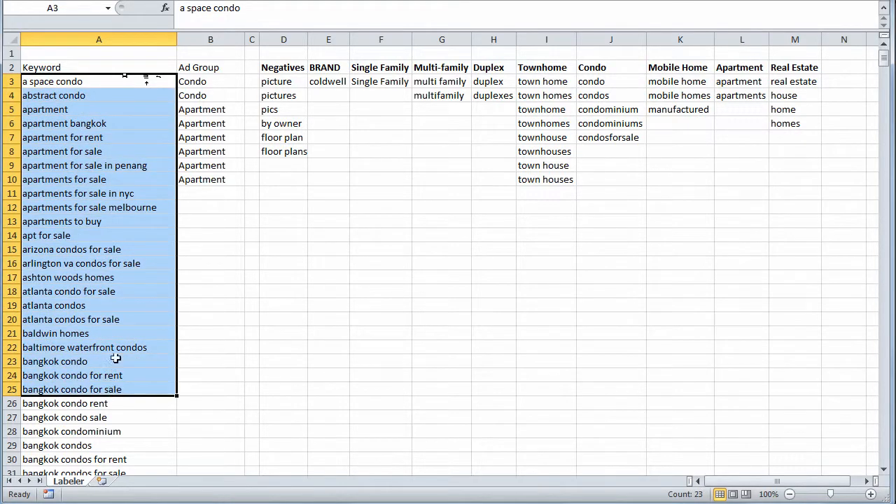
{"action": "left_click", "coordinate": [126, 224]}
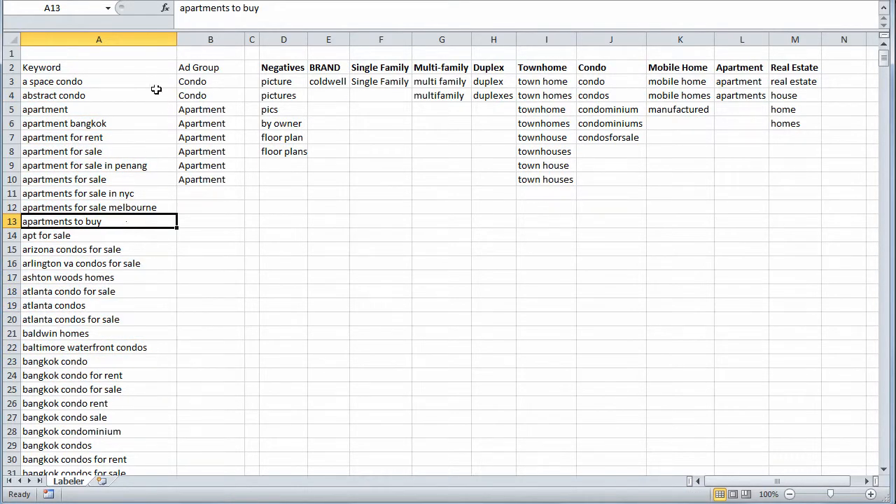
{"action": "left_click_drag", "start_coordinate": [154, 83], "coordinate": [118, 374]}
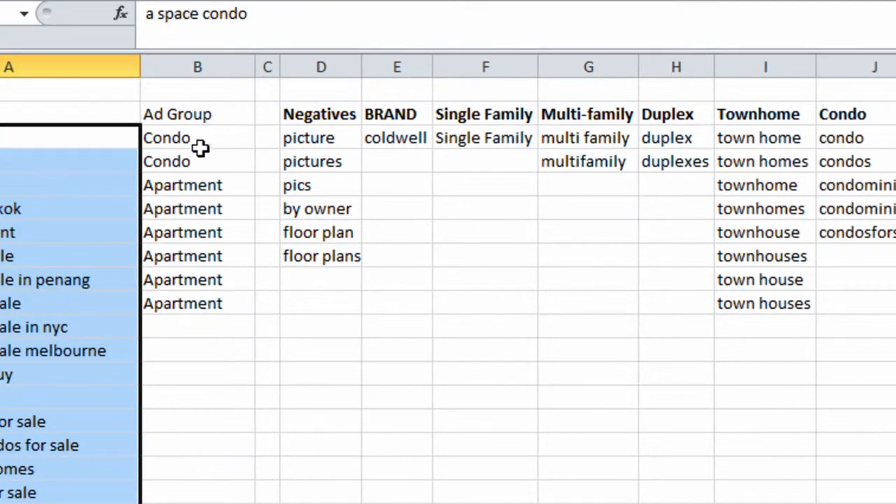
Open the ad-group formula in B3 for inspection and re-enter it as an array formula
{"action": "left_click", "coordinate": [203, 140]}
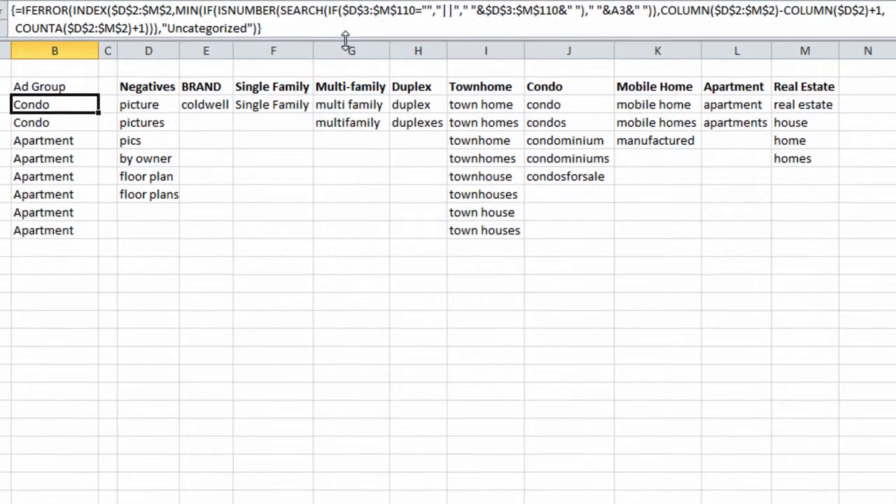
{"action": "double_click", "coordinate": [65, 108]}
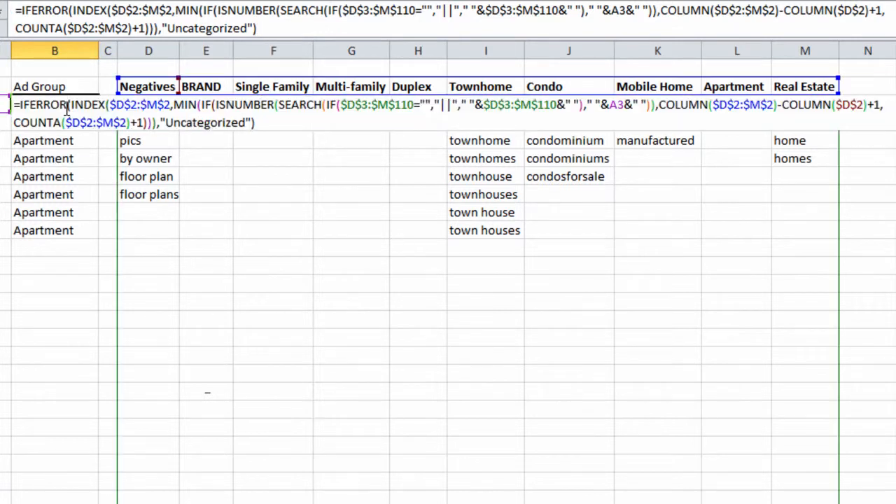
{"action": "left_click", "coordinate": [417, 12]}
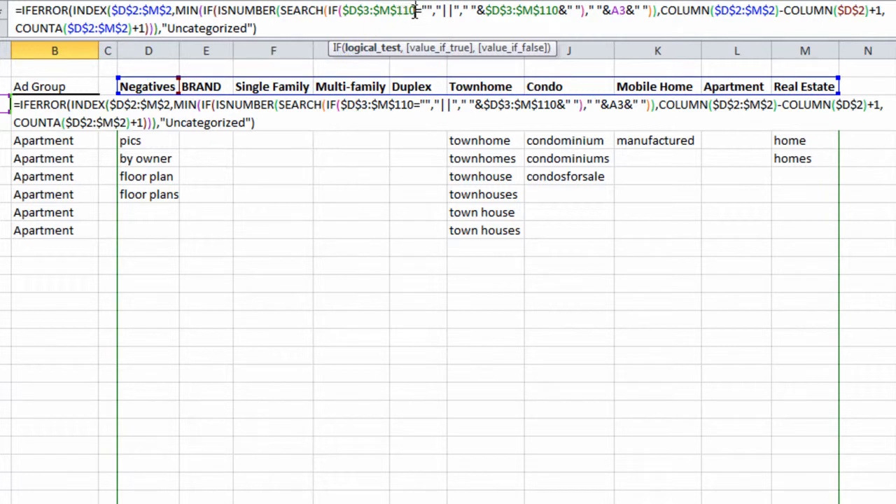
{"action": "left_click_drag", "start_coordinate": [894, 82], "coordinate": [894, 102]}
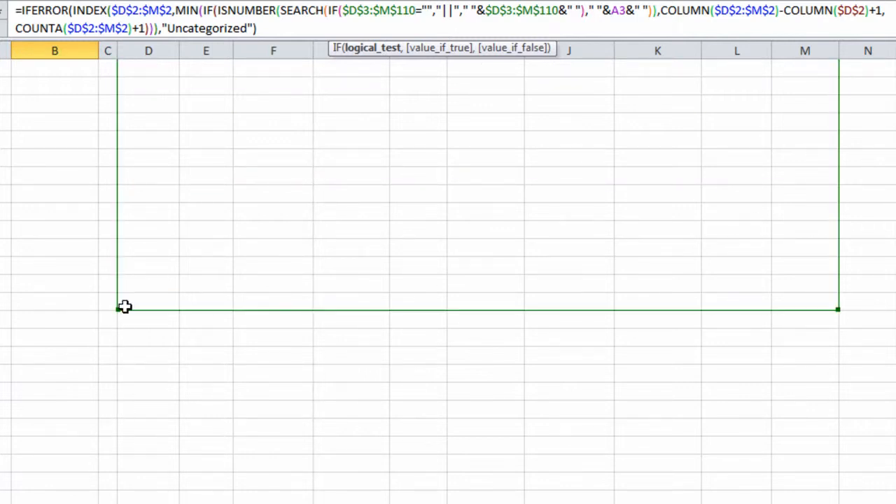
{"action": "left_click_drag", "start_coordinate": [417, 12], "coordinate": [404, 11]}
{"action": "key", "text": "ctrl+shift+Return"}
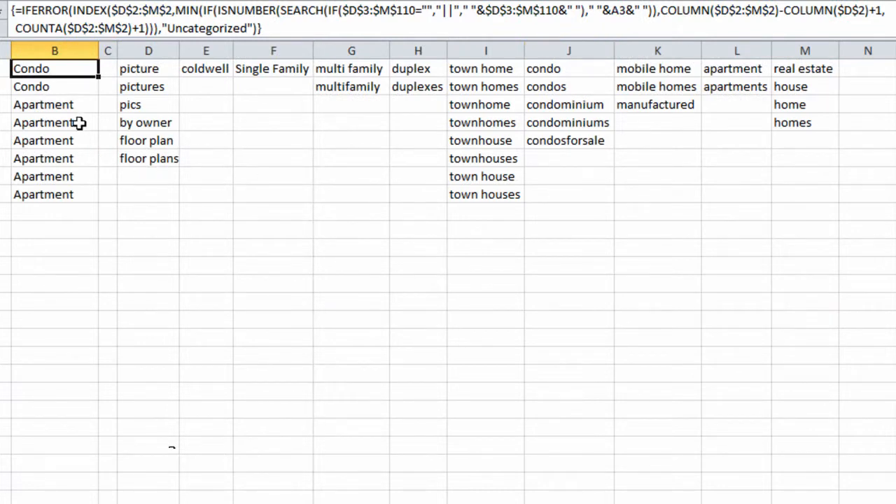
Examine the Negatives terms in column D, then reopen the B3 formula and re-enter it as an array formula
{"action": "scroll", "coordinate": [176, 122], "scroll_direction": "up", "scroll_amount": 1}
{"action": "scroll", "coordinate": [176, 122], "scroll_direction": "down", "scroll_amount": 1}
{"action": "scroll", "coordinate": [173, 105], "scroll_direction": "up", "scroll_amount": 1}
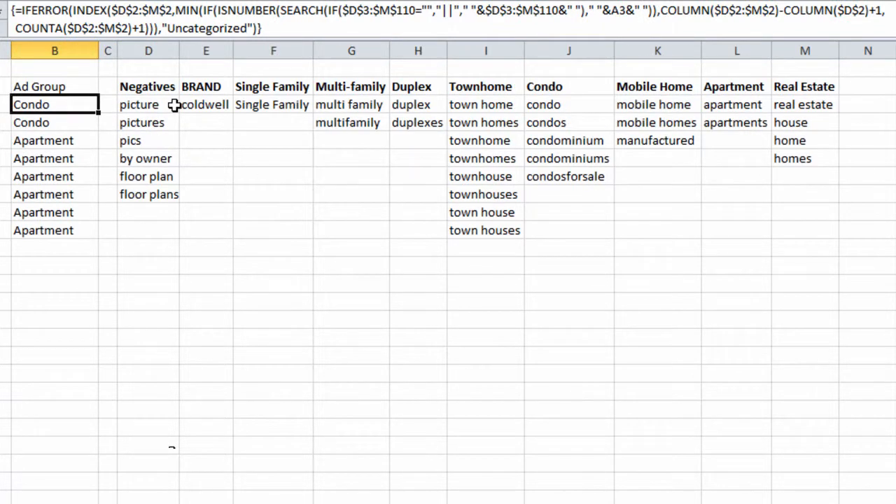
{"action": "left_click_drag", "start_coordinate": [174, 105], "coordinate": [140, 195]}
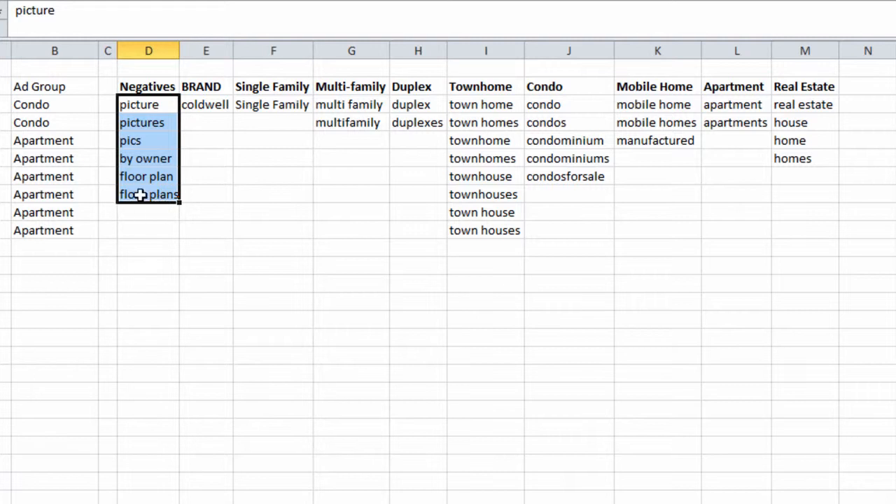
{"action": "left_click", "coordinate": [154, 210]}
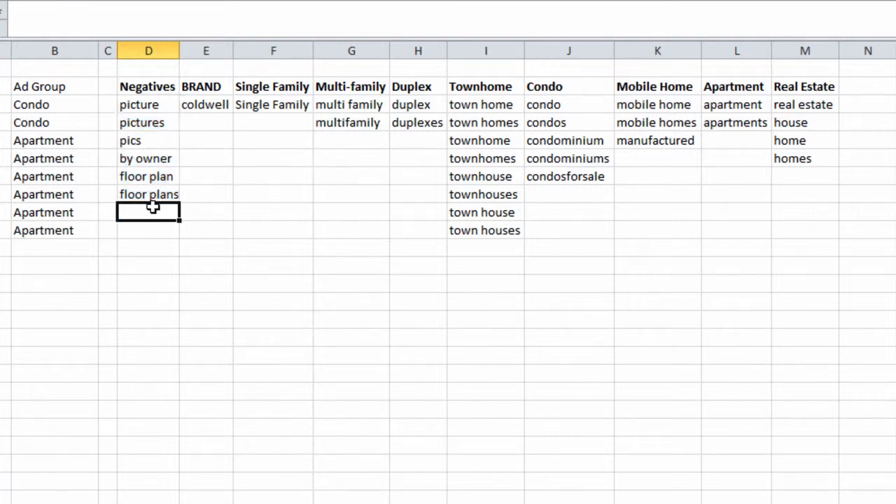
{"action": "left_click", "coordinate": [76, 105]}
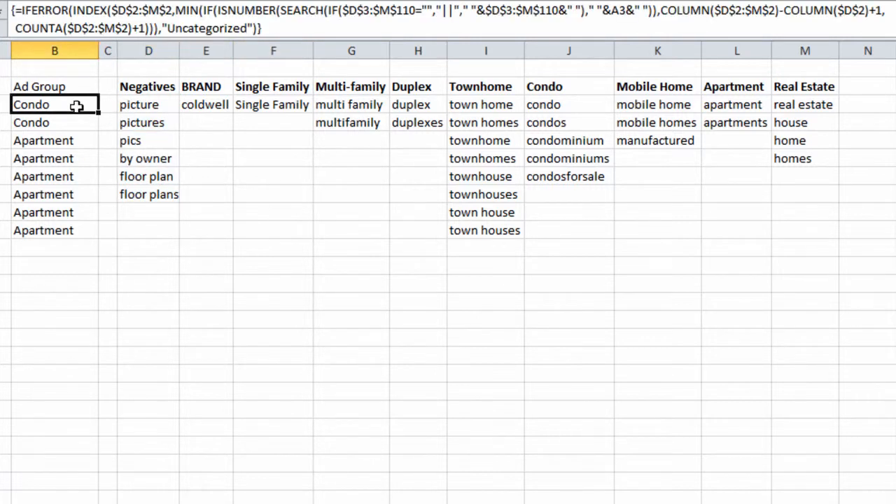
{"action": "left_click", "coordinate": [412, 12]}
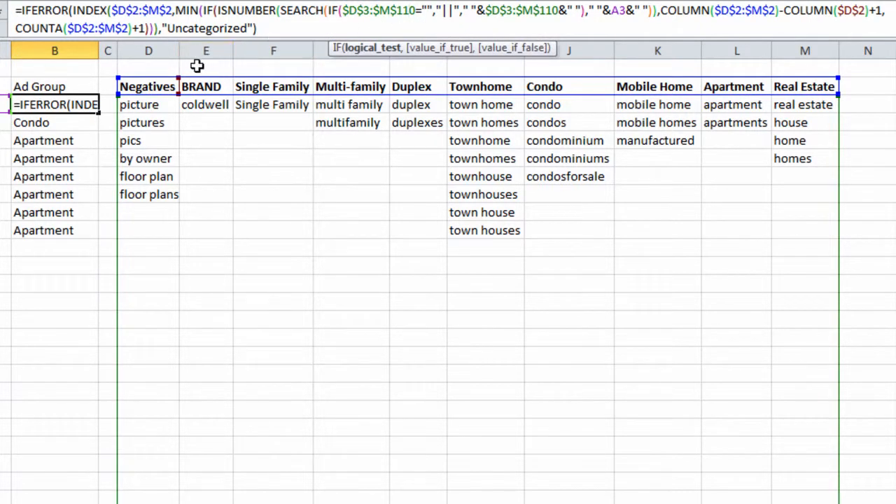
{"action": "key", "text": "ctrl+shift+Return"}
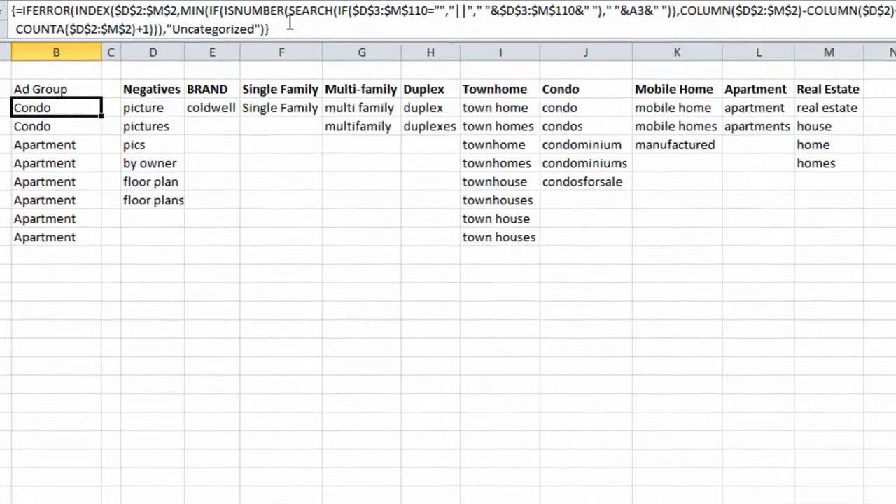
Append a closing parenthesis to the B3 formula and confirm it as a regular formula
{"action": "left_click", "coordinate": [290, 23]}
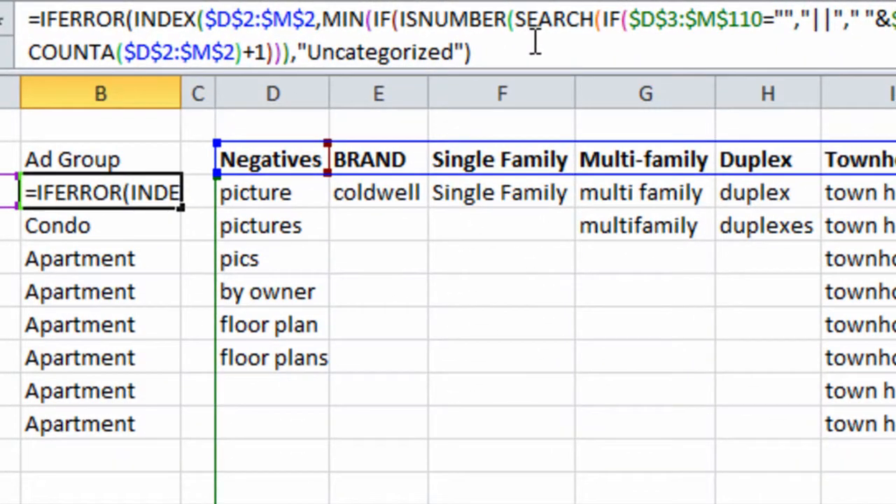
{"action": "left_click", "coordinate": [528, 41]}
{"action": "type", "text": ")"}
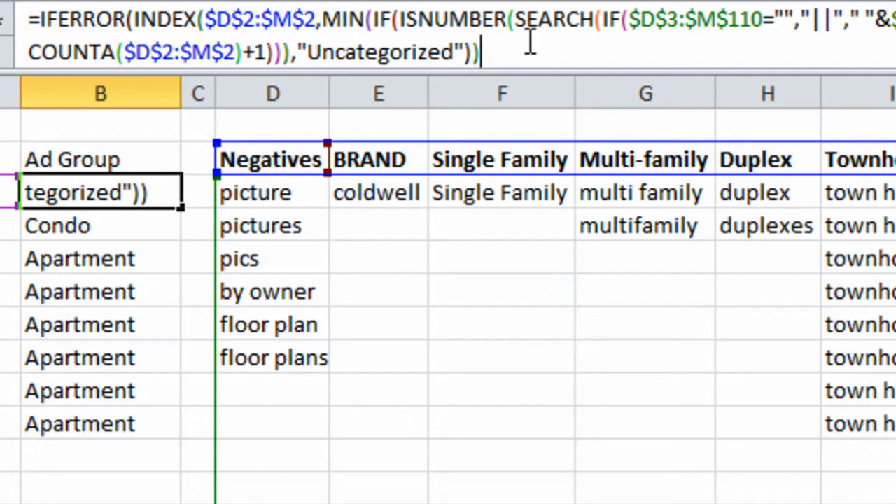
{"action": "key", "text": "ctrl+shift+Return"}
{"action": "key", "text": "Return"}
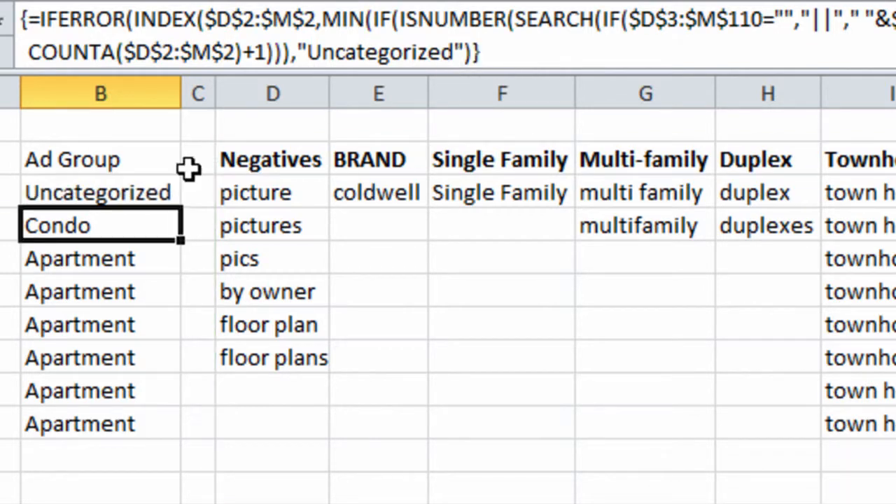
{"action": "left_click", "coordinate": [158, 185]}
{"action": "left_click", "coordinate": [131, 249]}
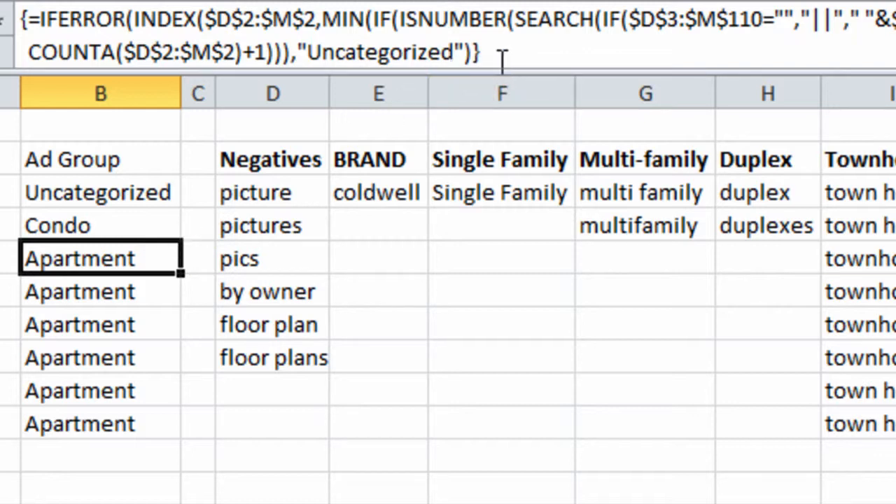
{"action": "left_click", "coordinate": [143, 192]}
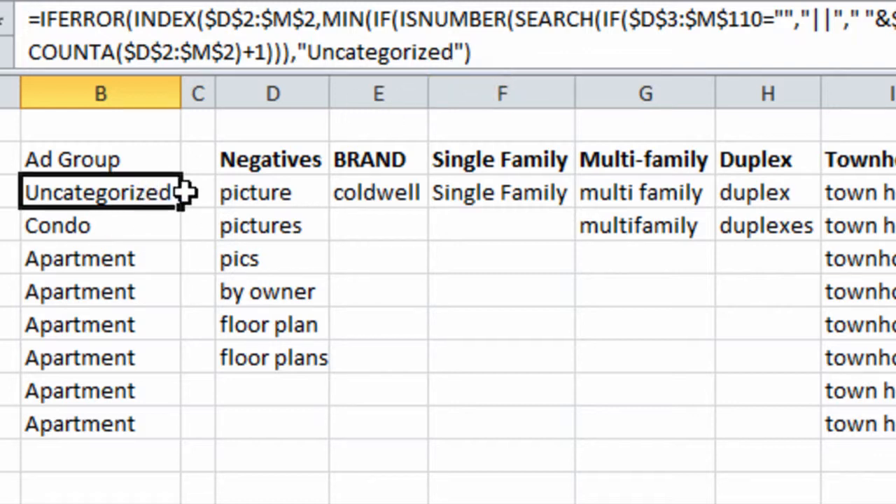
Re-enter the B3 formula as an array formula
{"action": "left_click", "coordinate": [499, 52]}
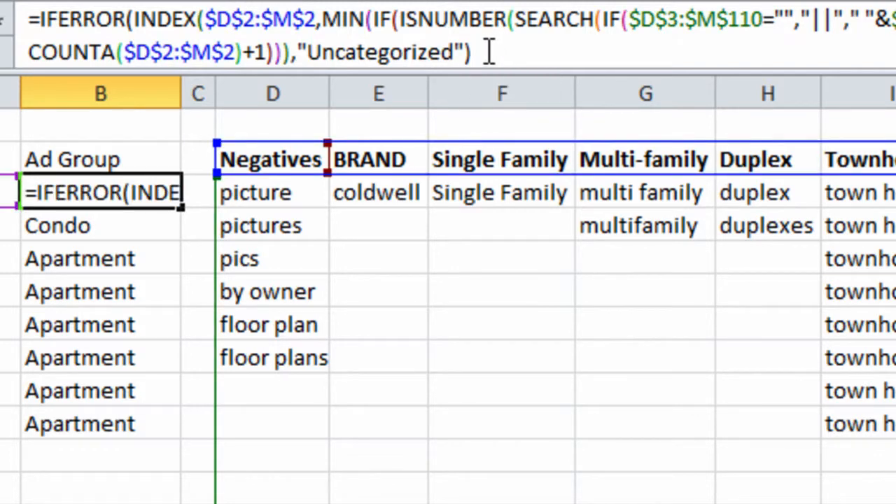
{"action": "left_click", "coordinate": [489, 51]}
{"action": "key", "text": "ctrl+shift+Return"}
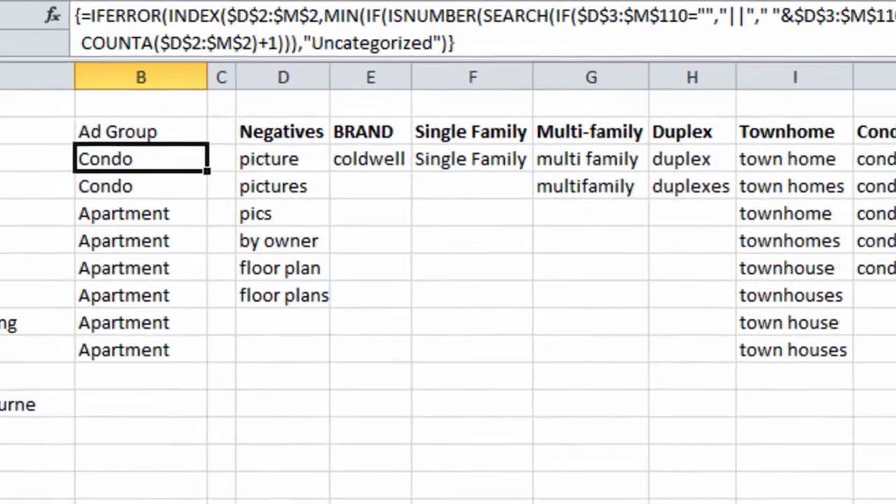
Compare the first keyword in A3 with its ad group in B3 and the Condo category header
{"action": "left_click", "coordinate": [109, 97]}
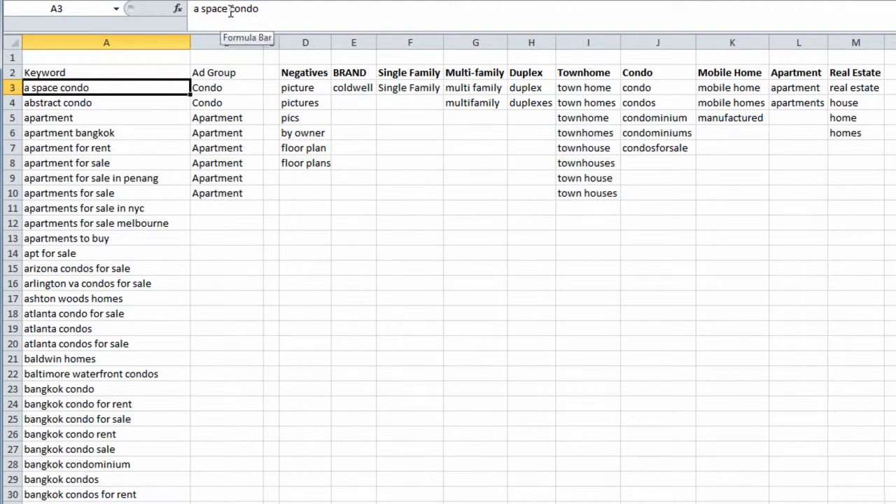
{"action": "left_click", "coordinate": [209, 91]}
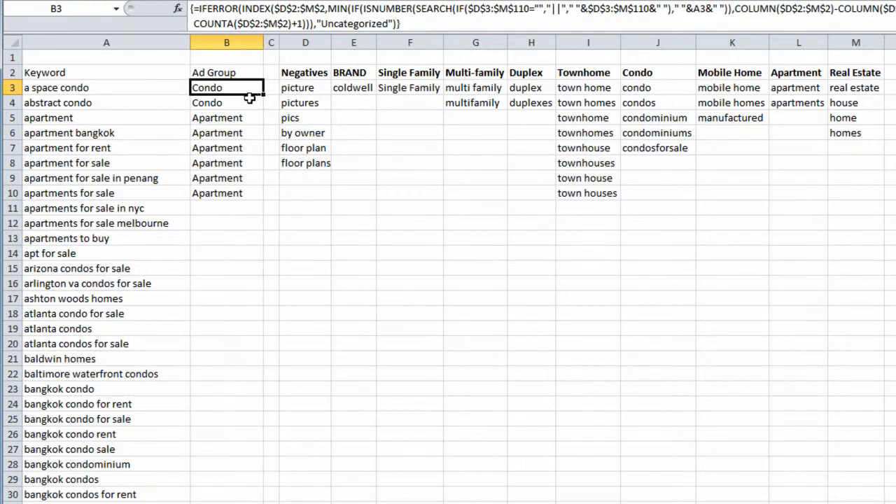
{"action": "left_click", "coordinate": [677, 76]}
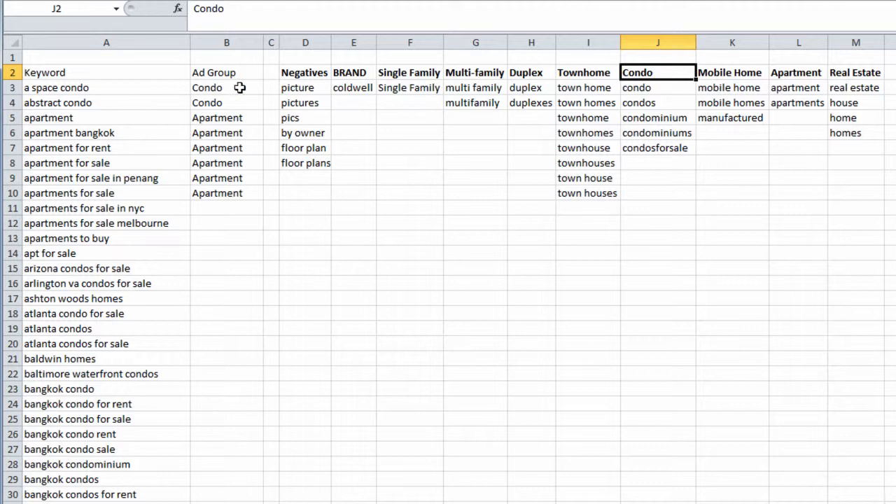
{"action": "left_click", "coordinate": [240, 87]}
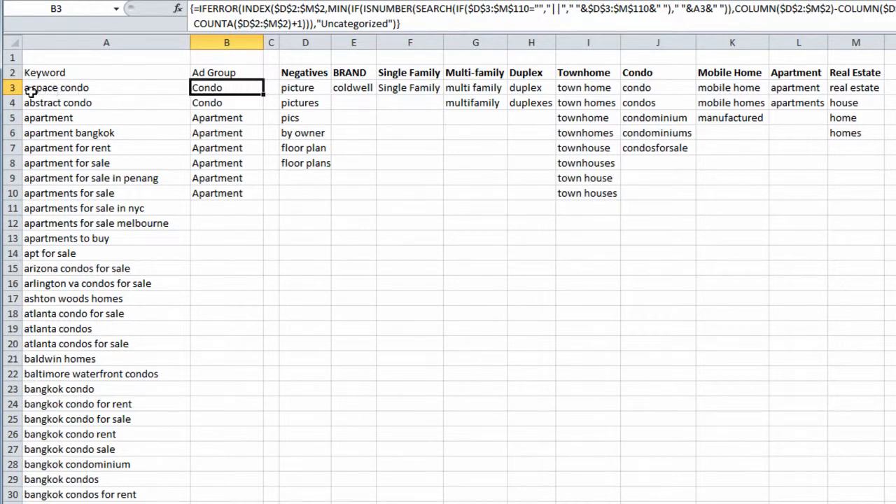
{"action": "left_click", "coordinate": [84, 89]}
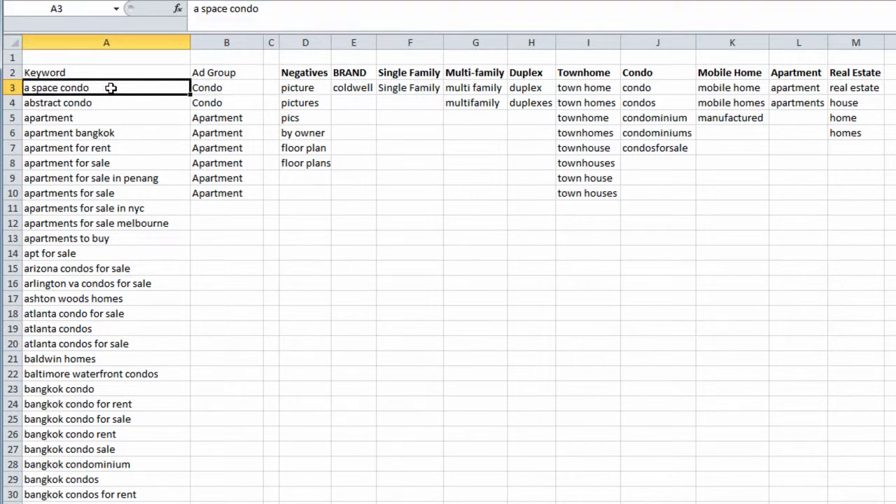
Examine the keyword text in A3 by highlighting parts of it, then leave the cell unchanged
{"action": "double_click", "coordinate": [197, 9]}
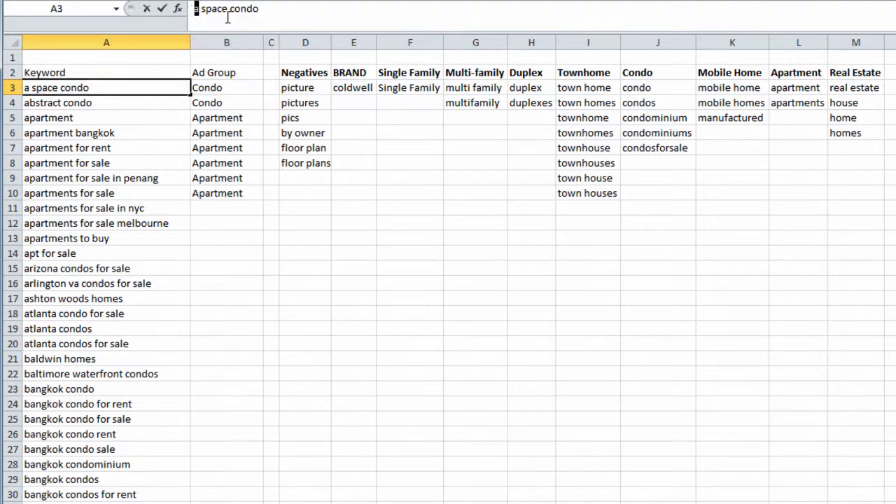
{"action": "left_click_drag", "start_coordinate": [229, 10], "coordinate": [200, 9]}
{"action": "left_click", "coordinate": [254, 12]}
{"action": "left_click_drag", "start_coordinate": [258, 10], "coordinate": [239, 9]}
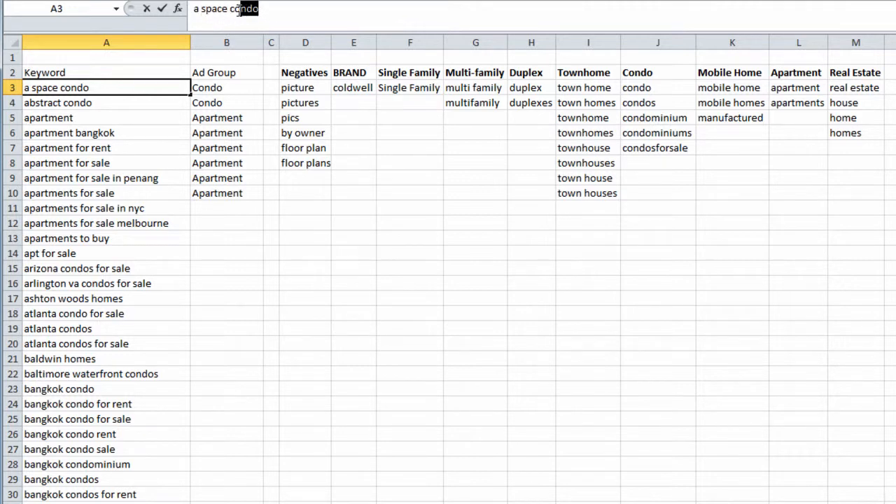
{"action": "key", "text": "Escape"}
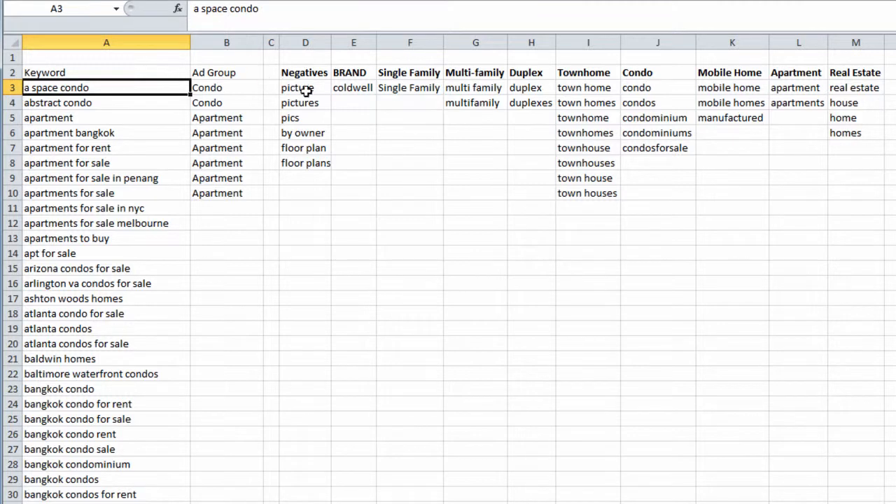
Select the category term range D3:M12 and then the header row D2:M2 to review them
{"action": "left_click_drag", "start_coordinate": [327, 92], "coordinate": [843, 227]}
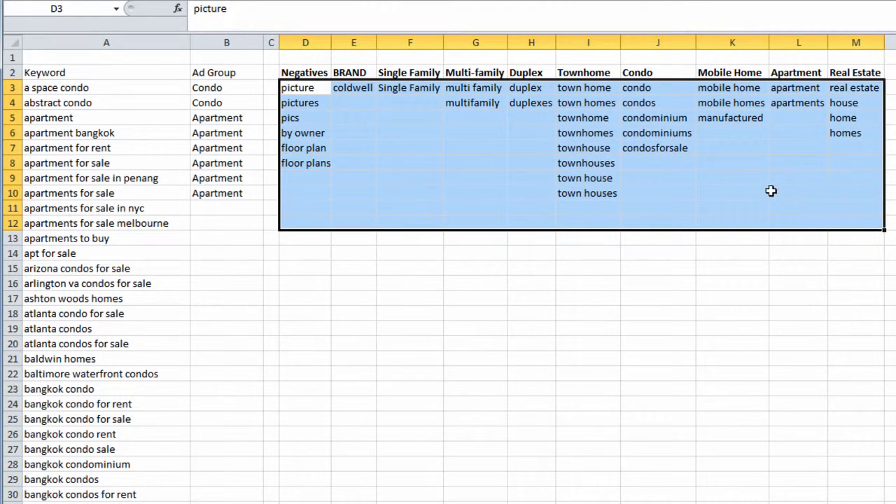
{"action": "left_click", "coordinate": [174, 83]}
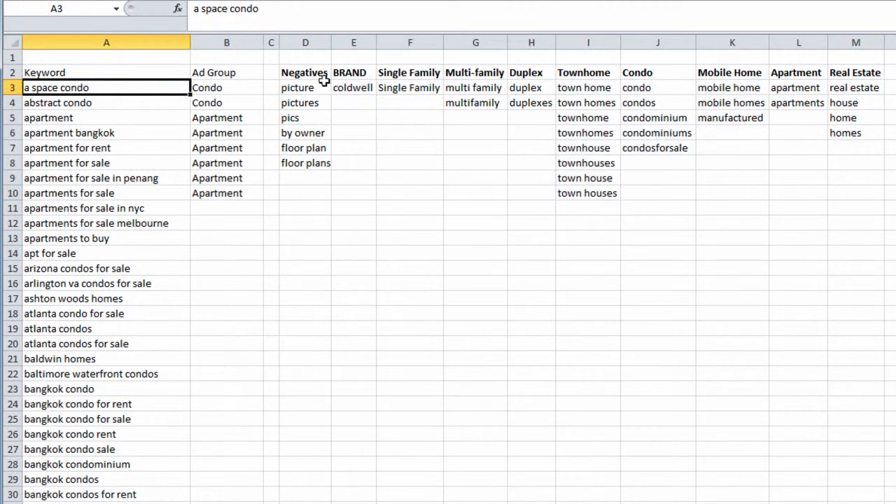
{"action": "left_click", "coordinate": [301, 74]}
{"action": "left_click_drag", "start_coordinate": [339, 72], "coordinate": [838, 73]}
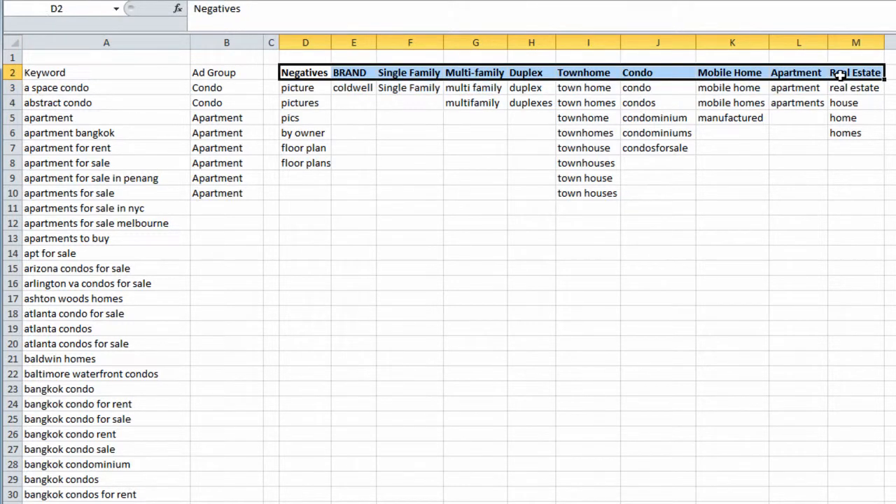
Compare the B3 formula result with the Condo terms in column J and the category header row
{"action": "left_click", "coordinate": [196, 87]}
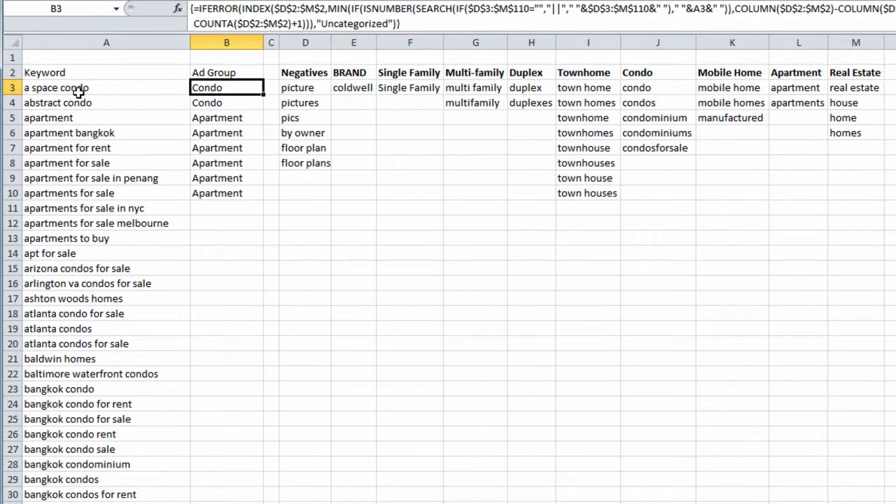
{"action": "left_click", "coordinate": [665, 86]}
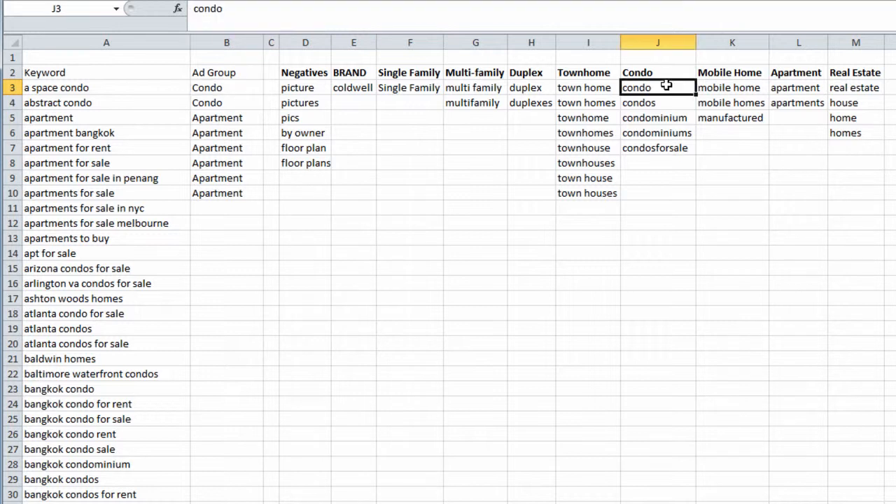
{"action": "left_click", "coordinate": [665, 73]}
{"action": "left_click_drag", "start_coordinate": [667, 85], "coordinate": [653, 202]}
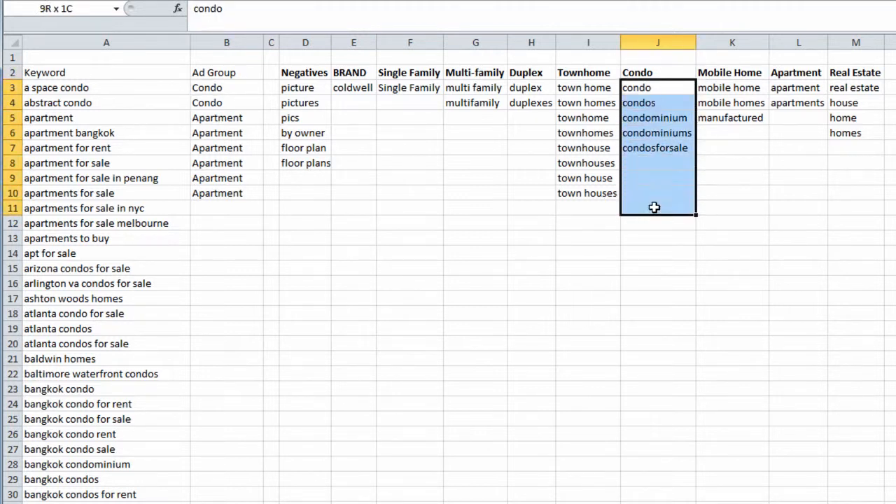
{"action": "left_click", "coordinate": [667, 106]}
{"action": "left_click", "coordinate": [668, 73]}
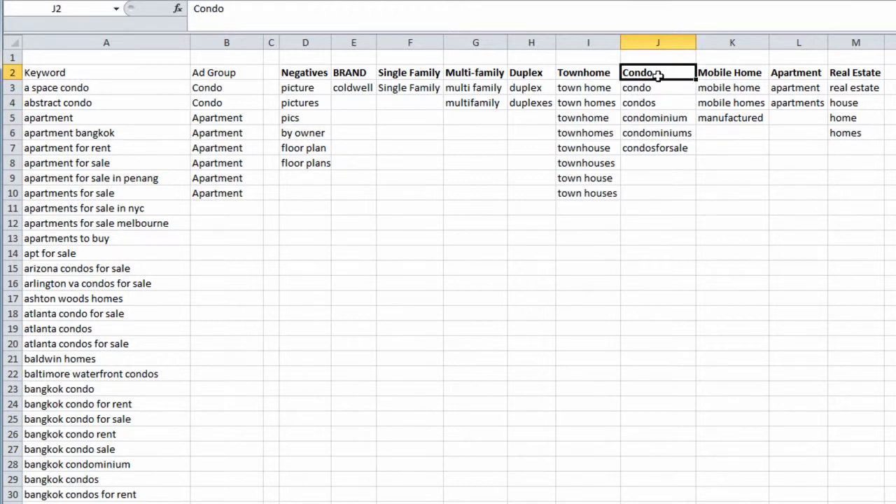
{"action": "left_click", "coordinate": [209, 89]}
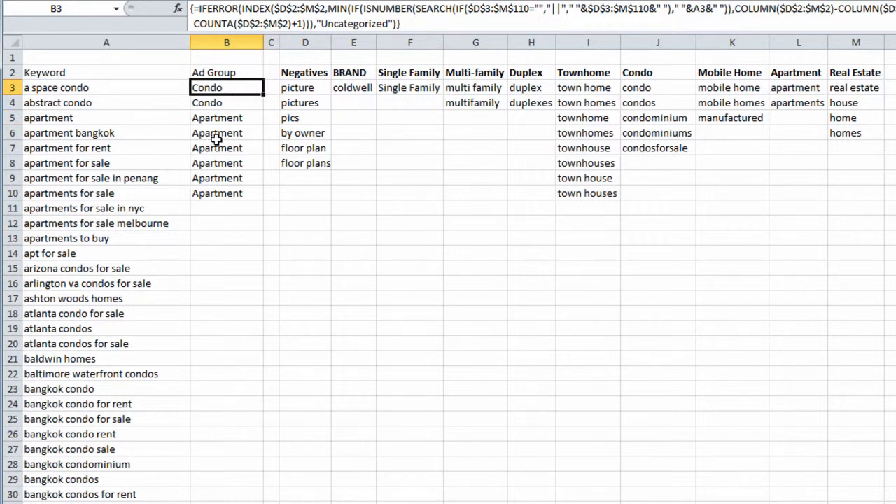
{"action": "left_click_drag", "start_coordinate": [315, 74], "coordinate": [853, 74]}
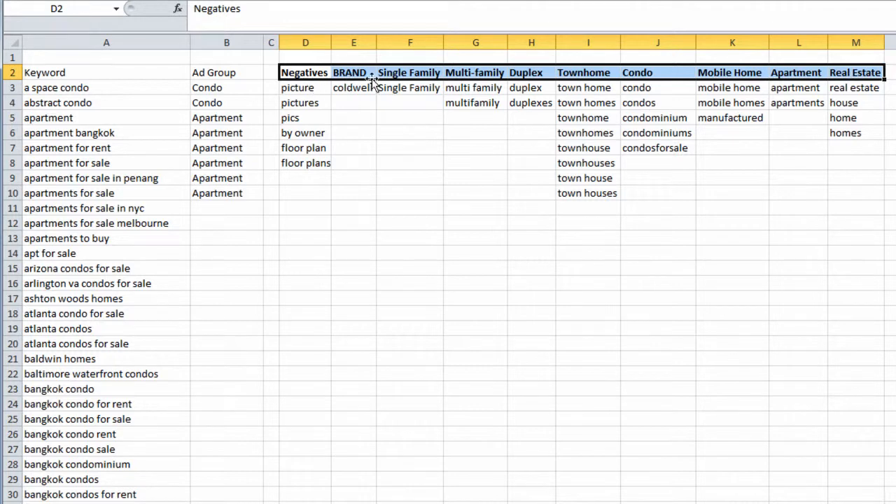
{"action": "left_click_drag", "start_coordinate": [311, 72], "coordinate": [832, 77]}
{"action": "left_click", "coordinate": [241, 87]}
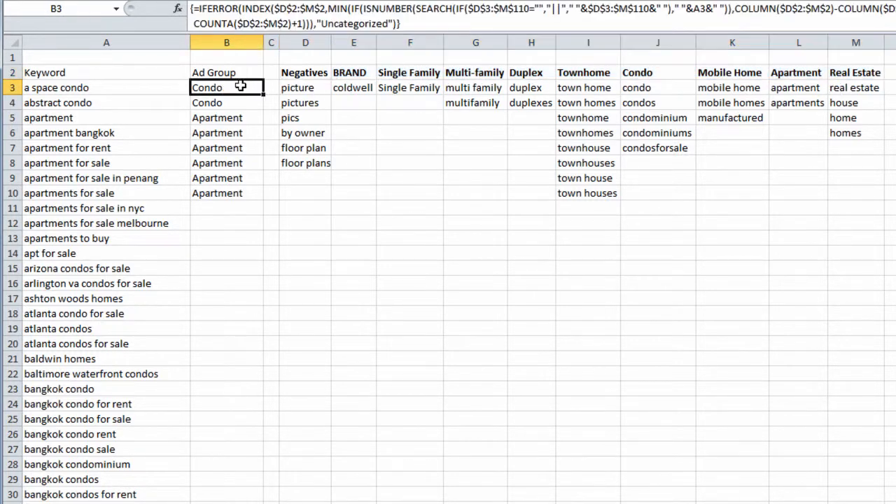
Fill the array formula from B10 down column B for all remaining keywords
{"action": "left_click", "coordinate": [156, 92]}
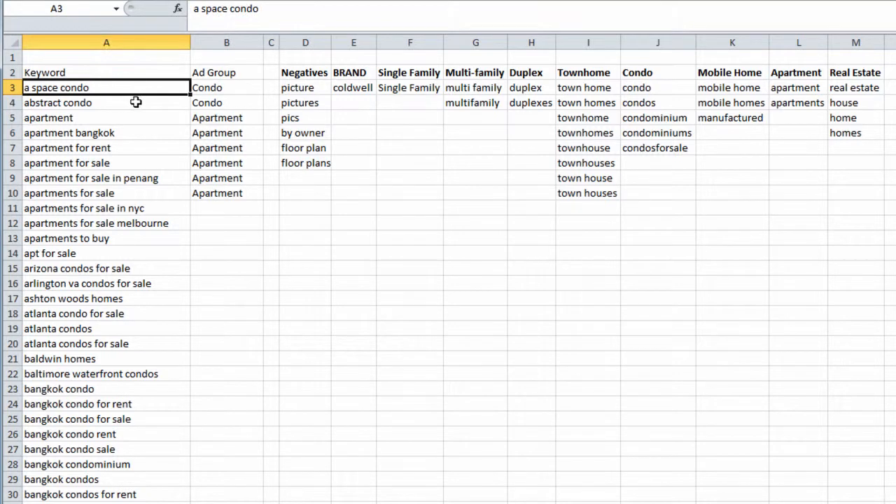
{"action": "left_click", "coordinate": [238, 193]}
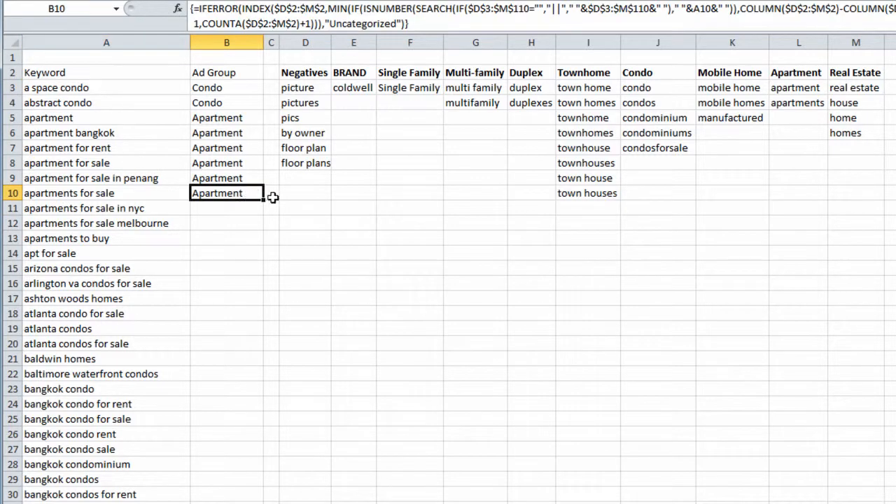
{"action": "double_click", "coordinate": [265, 201]}
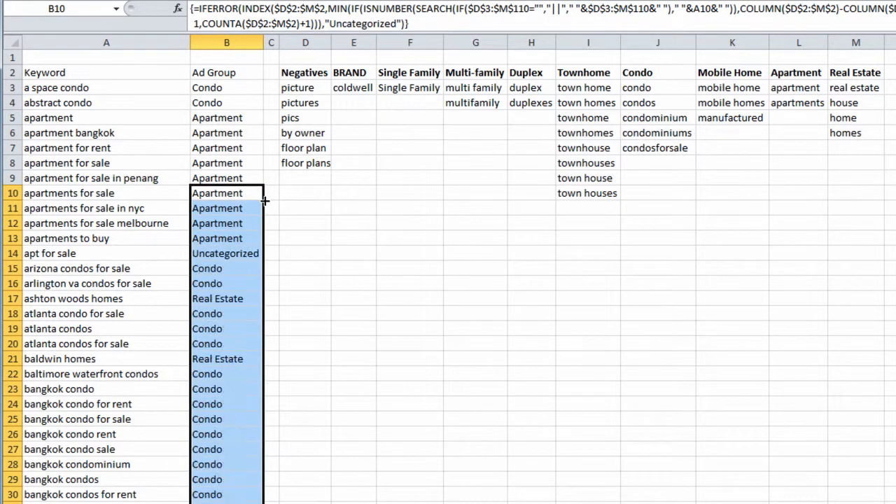
Examine the keyword "apt for sale" in row 14 and its Uncategorized ad group with its formula
{"action": "left_click", "coordinate": [210, 254]}
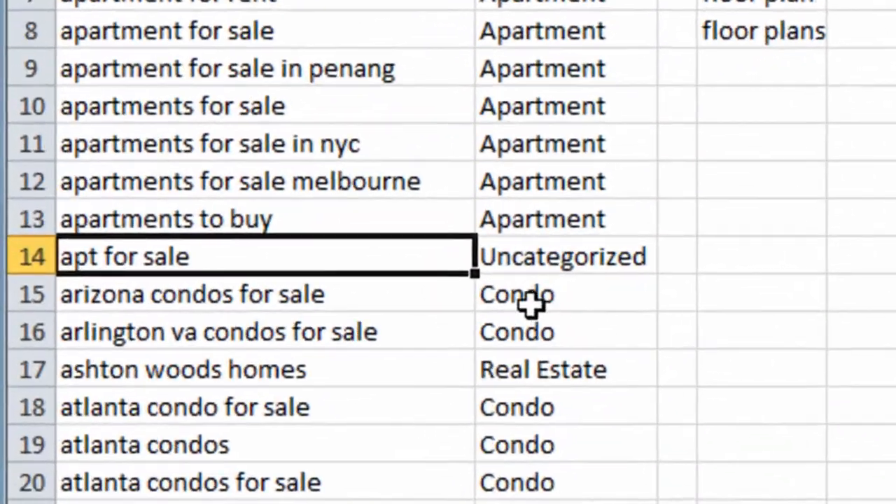
{"action": "left_click", "coordinate": [233, 264]}
{"action": "left_click", "coordinate": [600, 260]}
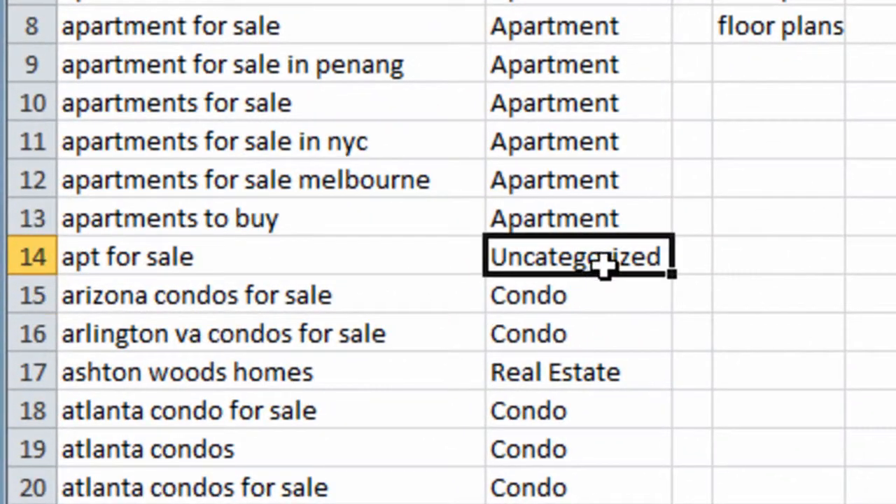
{"action": "left_click", "coordinate": [397, 240]}
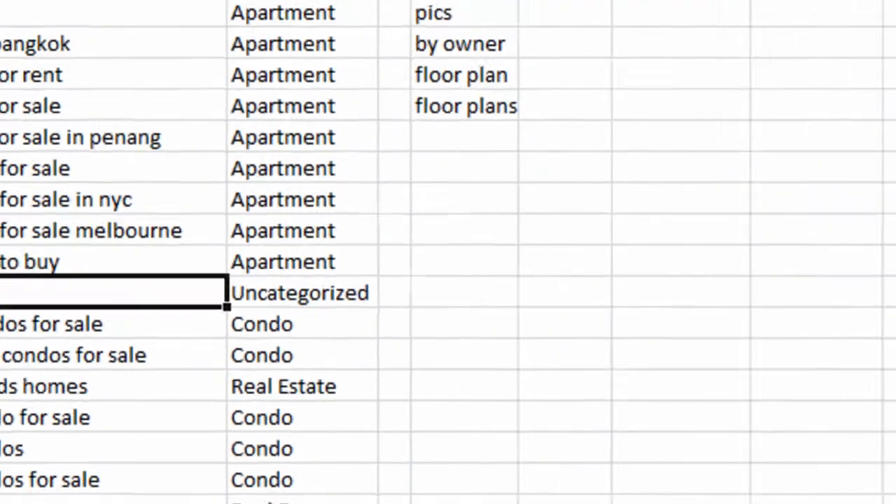
{"action": "left_click_drag", "start_coordinate": [46, 101], "coordinate": [818, 313]}
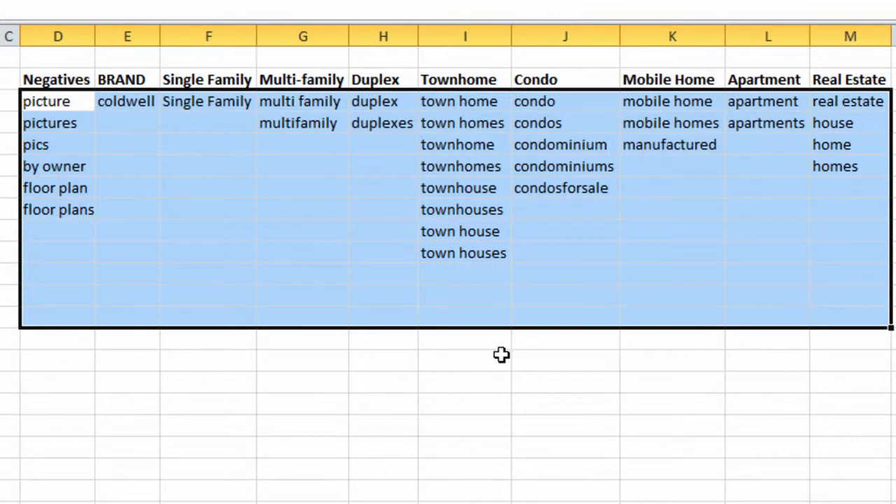
{"action": "left_click", "coordinate": [1, 406]}
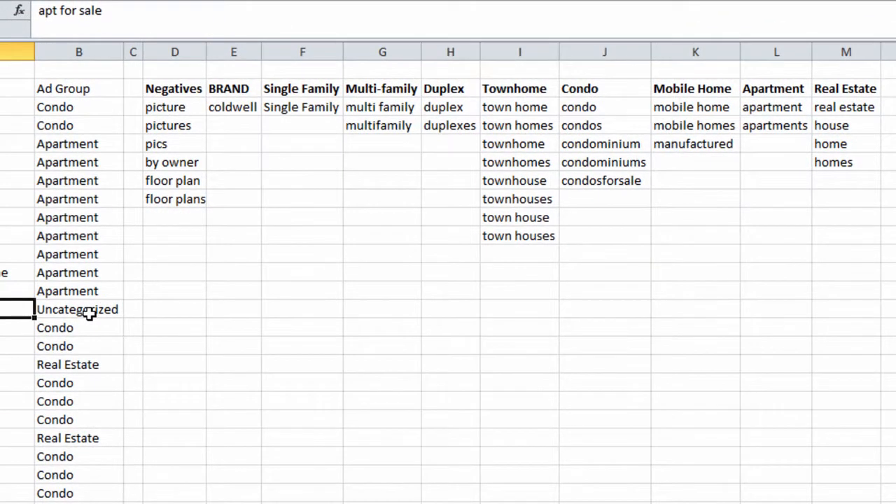
{"action": "left_click", "coordinate": [89, 313]}
{"action": "left_click", "coordinate": [14, 308]}
{"action": "left_click", "coordinate": [77, 309]}
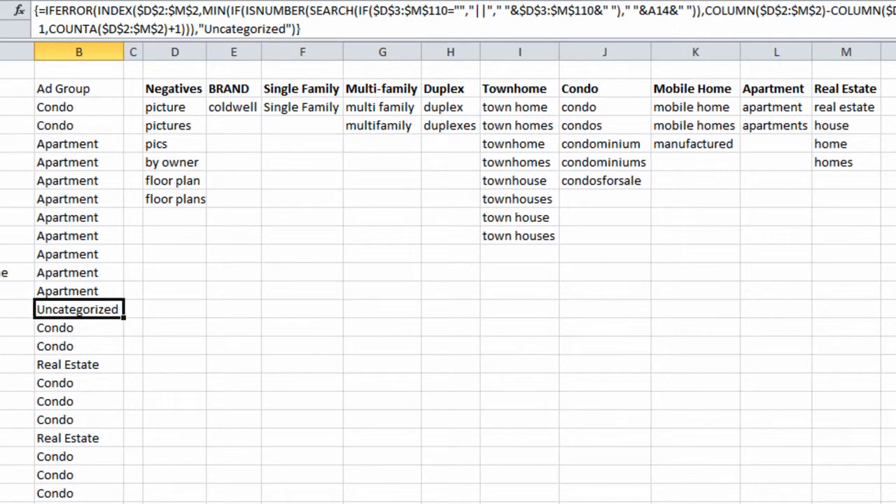
{"action": "left_click", "coordinate": [14, 309]}
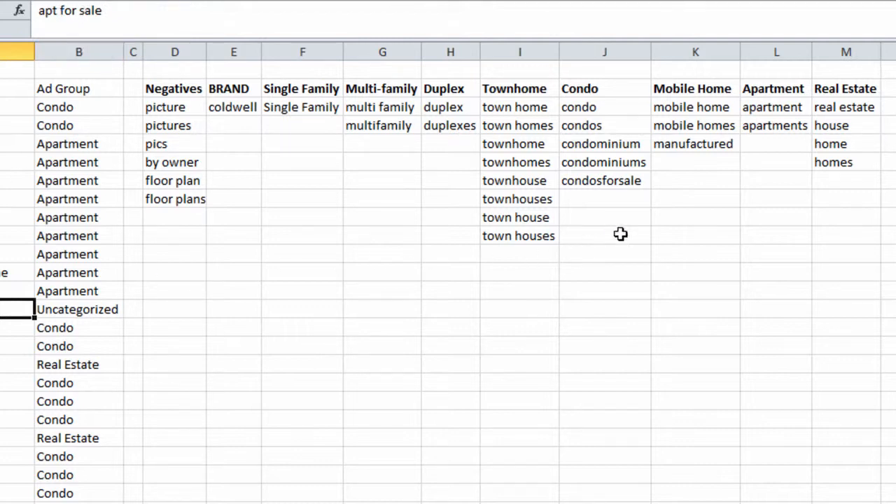
Add "apt" as a new term under the Apartment column in L5 and check row 14's ad group
{"action": "left_click", "coordinate": [784, 142]}
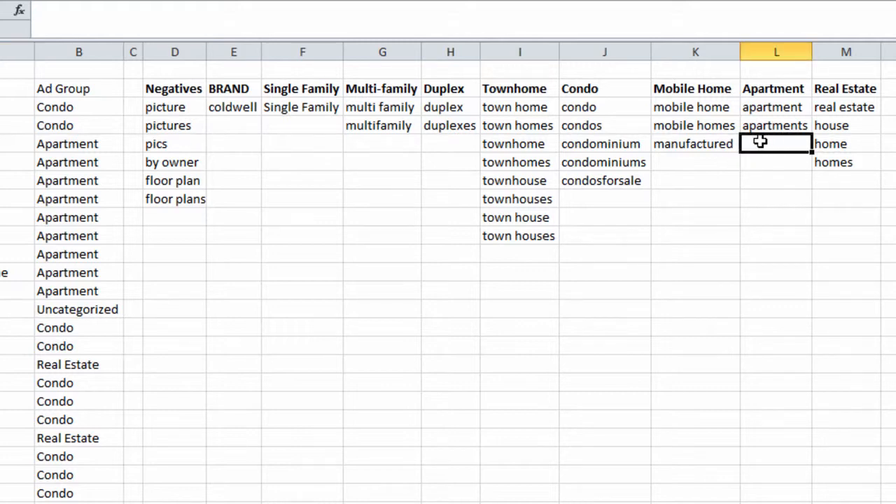
{"action": "type", "text": "apt"}
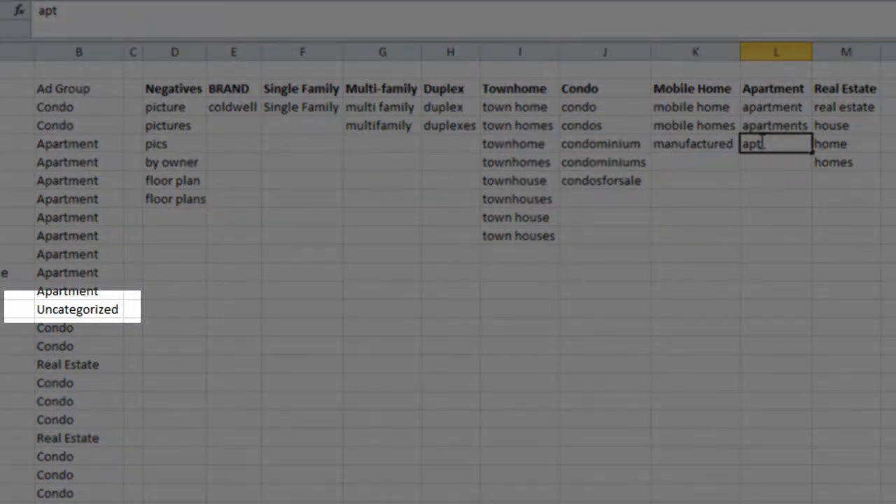
{"action": "key", "text": "Return"}
{"action": "left_click", "coordinate": [69, 312]}
{"action": "key", "text": "Left"}
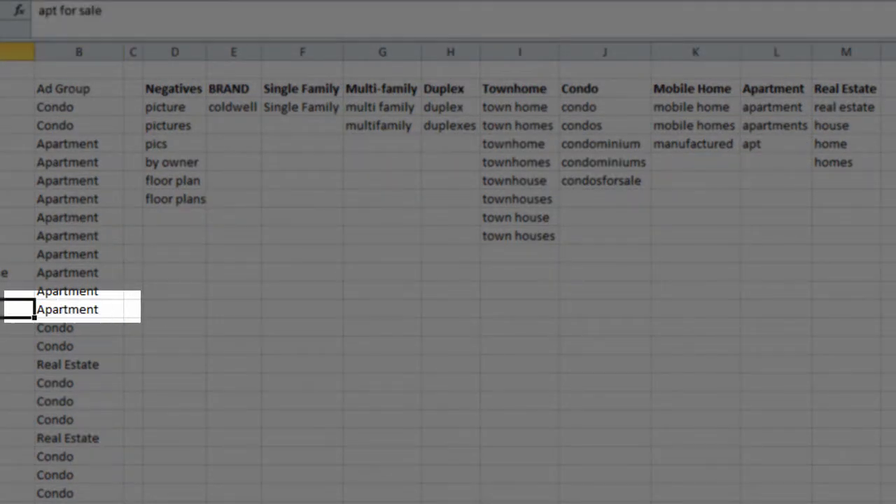
{"action": "left_click", "coordinate": [58, 309]}
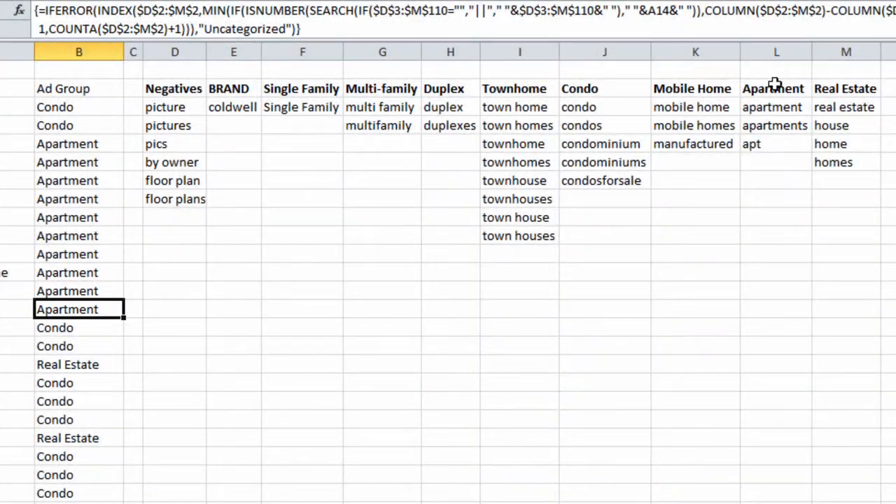
Sort the keyword and ad group data by Ad Group in Z to A order
{"action": "left_click", "coordinate": [774, 85]}
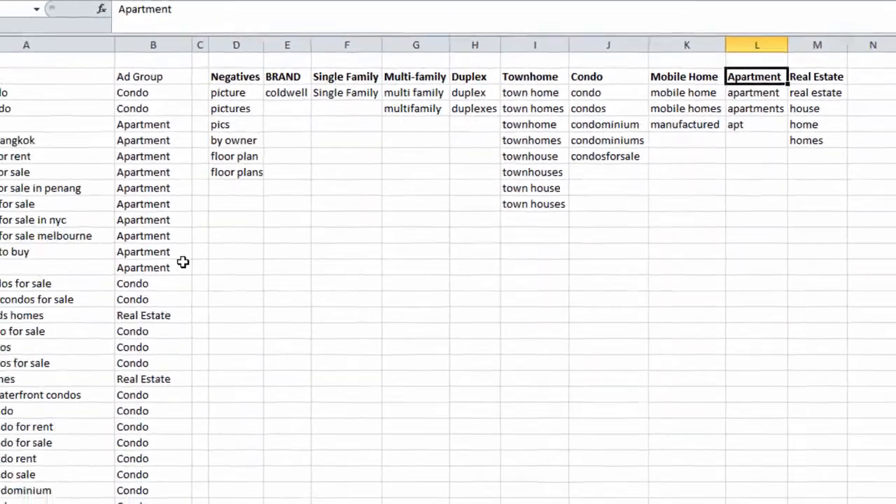
{"action": "left_click", "coordinate": [112, 305]}
{"action": "left_click", "coordinate": [56, 255]}
{"action": "key", "text": "ctrl+a"}
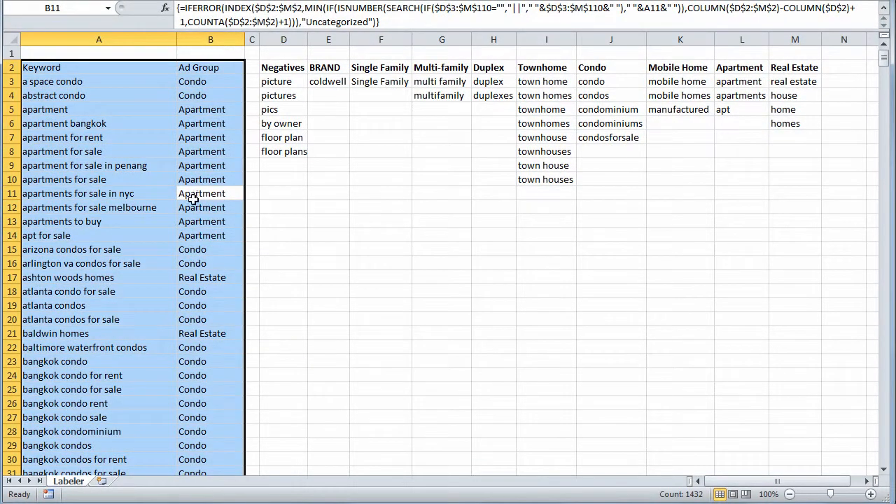
{"action": "key", "text": "alt+a"}
{"action": "key", "text": "s"}
{"action": "key", "text": "s"}
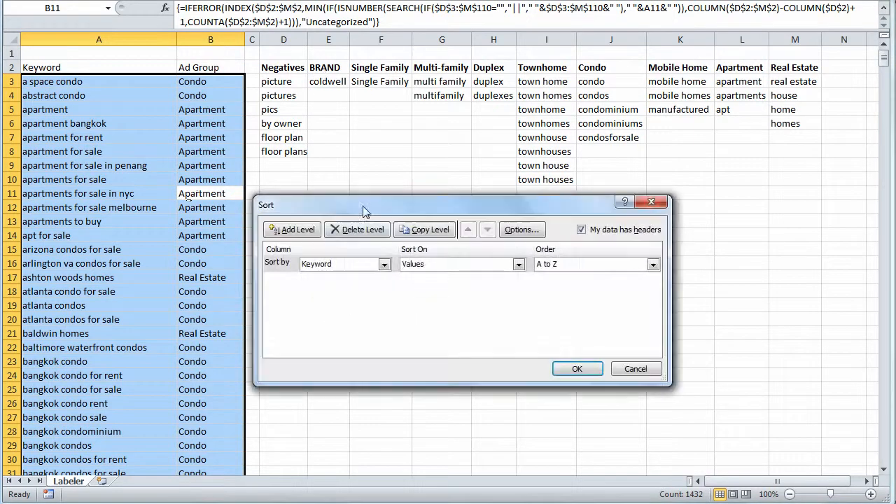
{"action": "left_click", "coordinate": [383, 264]}
{"action": "left_click", "coordinate": [378, 285]}
{"action": "left_click", "coordinate": [550, 270]}
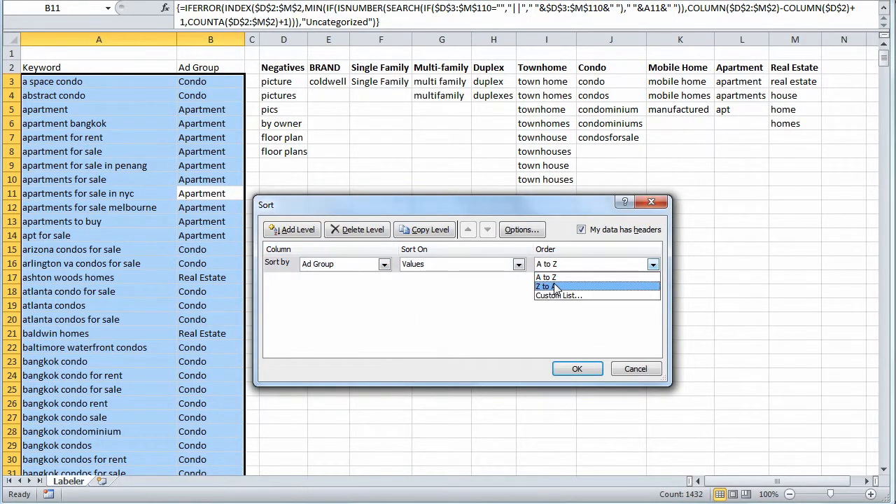
{"action": "left_click", "coordinate": [557, 286]}
{"action": "left_click", "coordinate": [575, 367]}
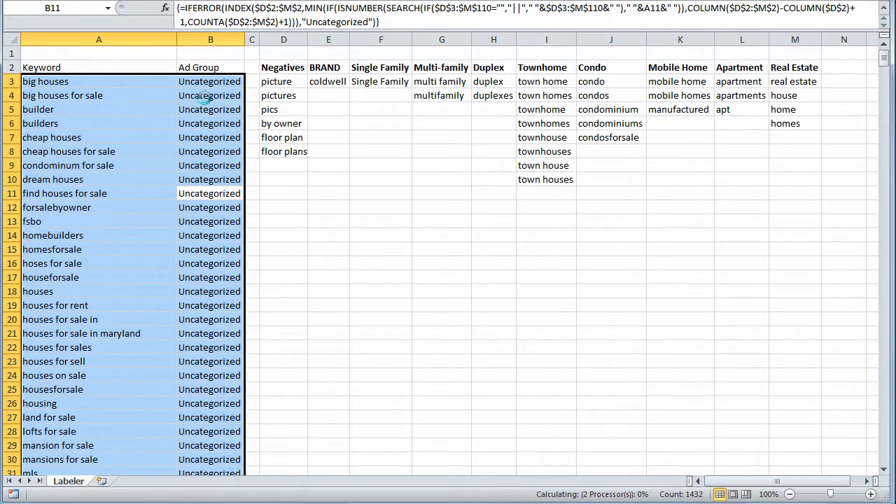
Review the Uncategorized keywords now listed at the top of the sorted data
{"action": "left_click", "coordinate": [163, 82]}
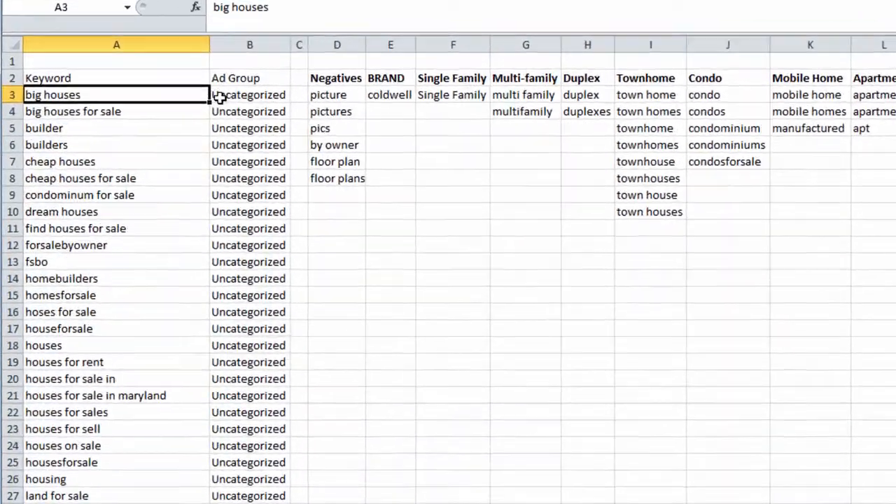
{"action": "left_click_drag", "start_coordinate": [196, 81], "coordinate": [186, 473]}
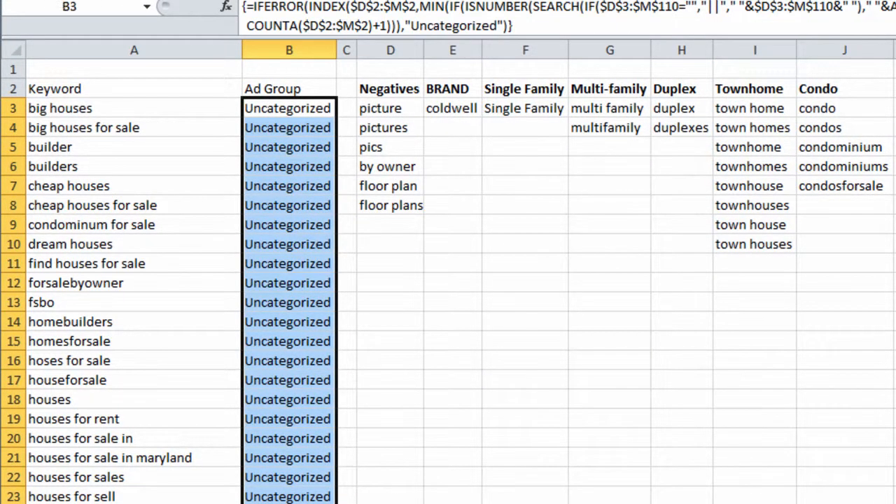
{"action": "left_click", "coordinate": [171, 422]}
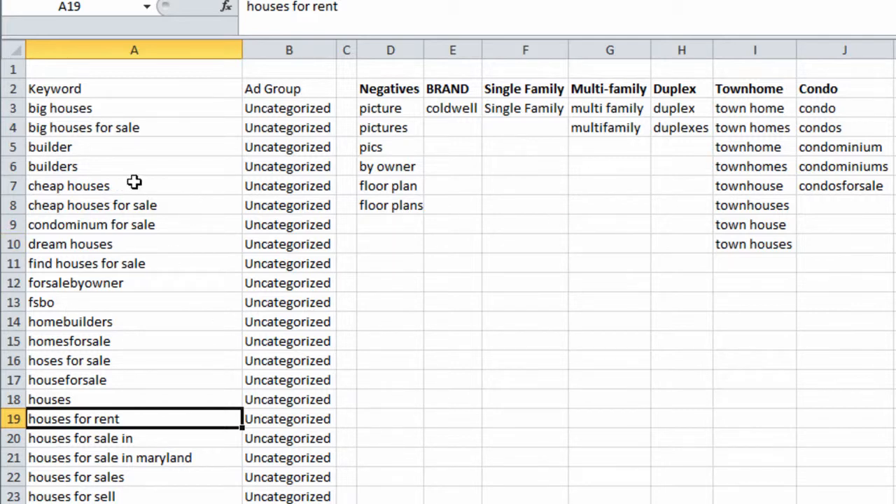
{"action": "left_click_drag", "start_coordinate": [156, 166], "coordinate": [156, 496]}
{"action": "left_click", "coordinate": [144, 341]}
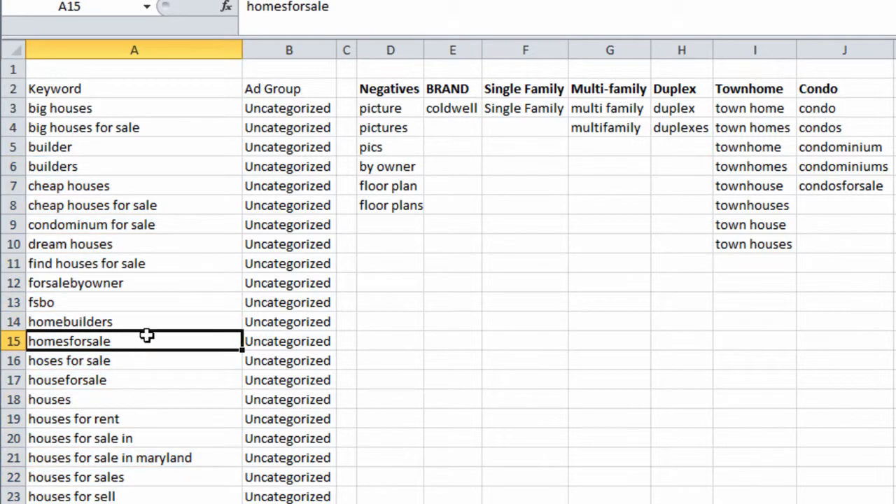
Copy the misspelled term "condominum" from the keyword in A9 into J8 under Condo, then check row 9's ad group formula
{"action": "left_click", "coordinate": [200, 224]}
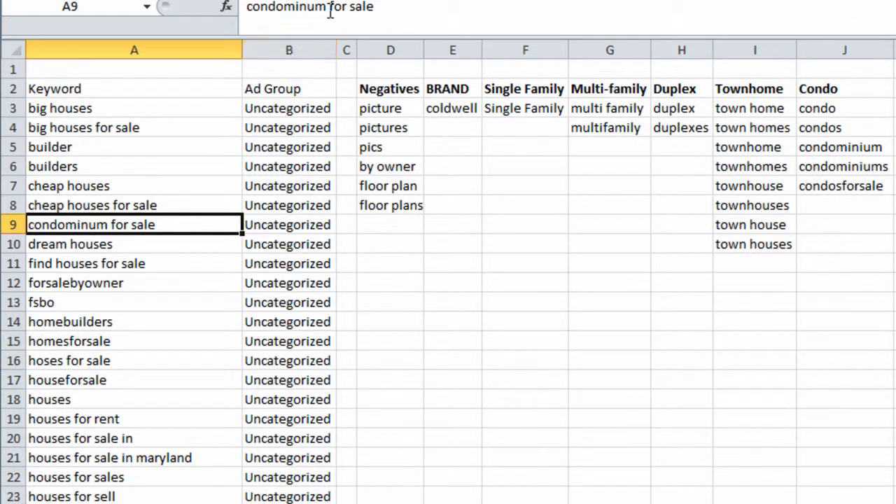
{"action": "left_click_drag", "start_coordinate": [325, 7], "coordinate": [249, 7]}
{"action": "key", "text": "ctrl+c"}
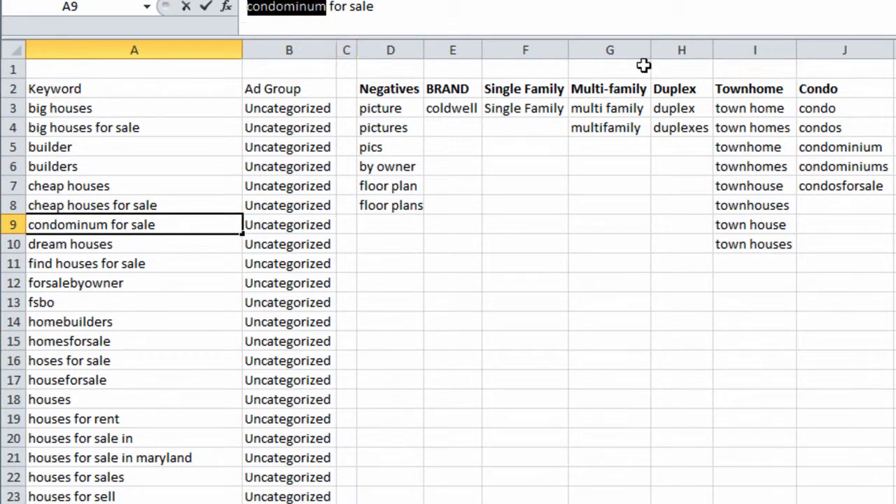
{"action": "left_click", "coordinate": [836, 203]}
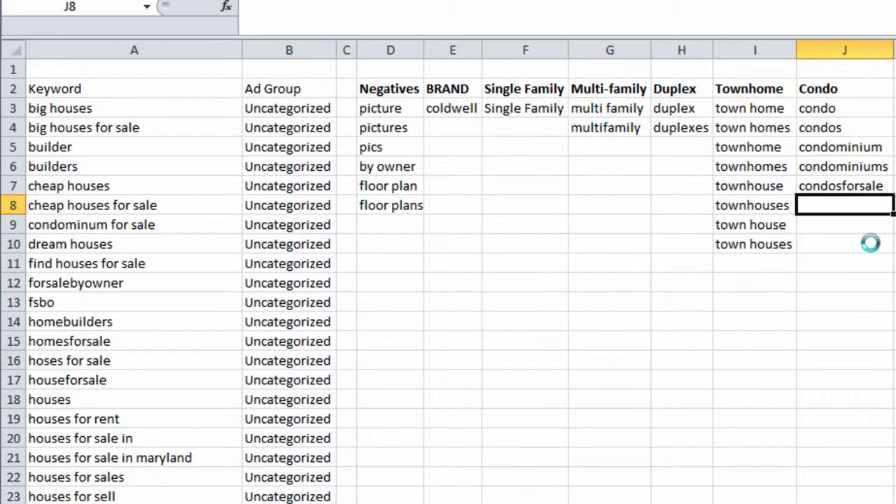
{"action": "key", "text": "ctrl+v"}
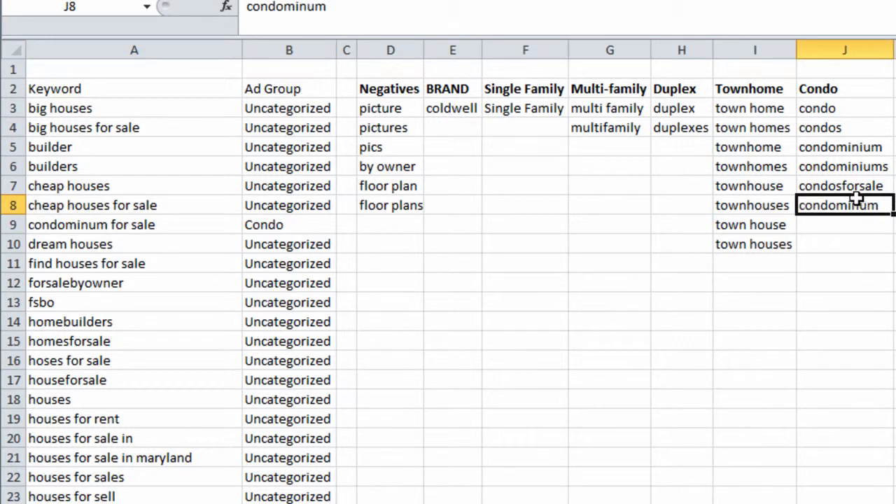
{"action": "left_click", "coordinate": [288, 224]}
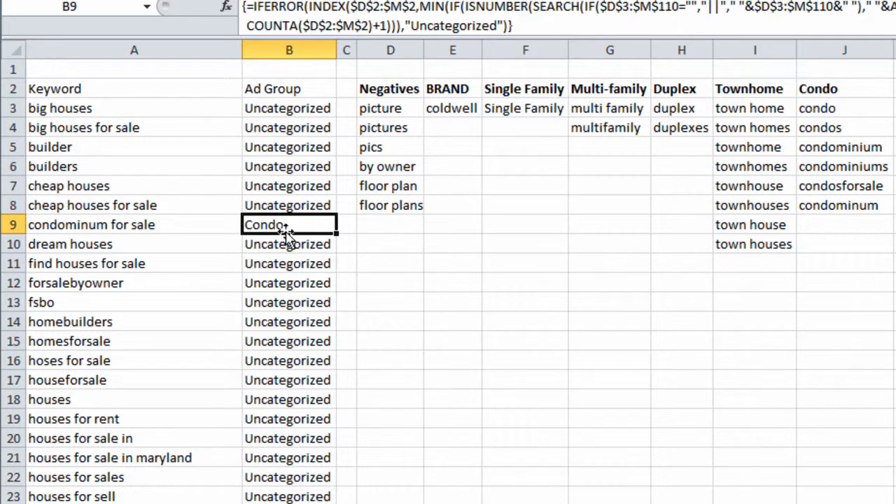
{"action": "left_click", "coordinate": [266, 280]}
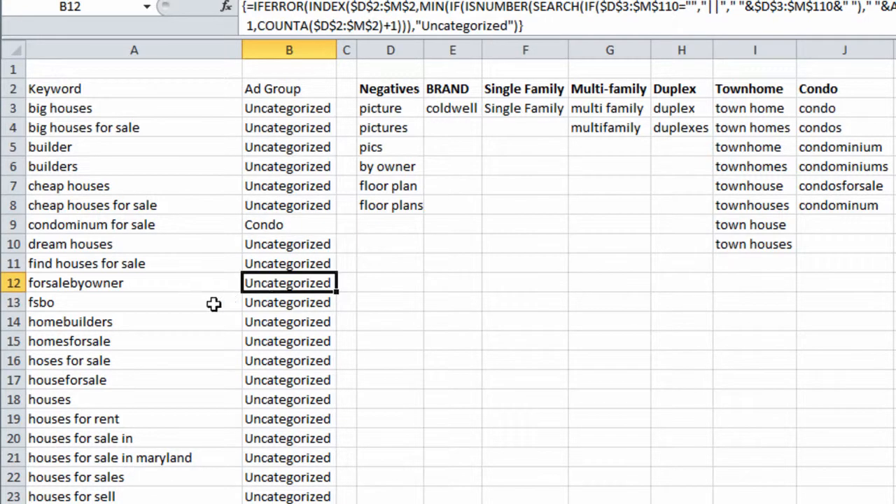
Insert a new blank column before the Apartment category column
{"action": "left_click", "coordinate": [895, 50]}
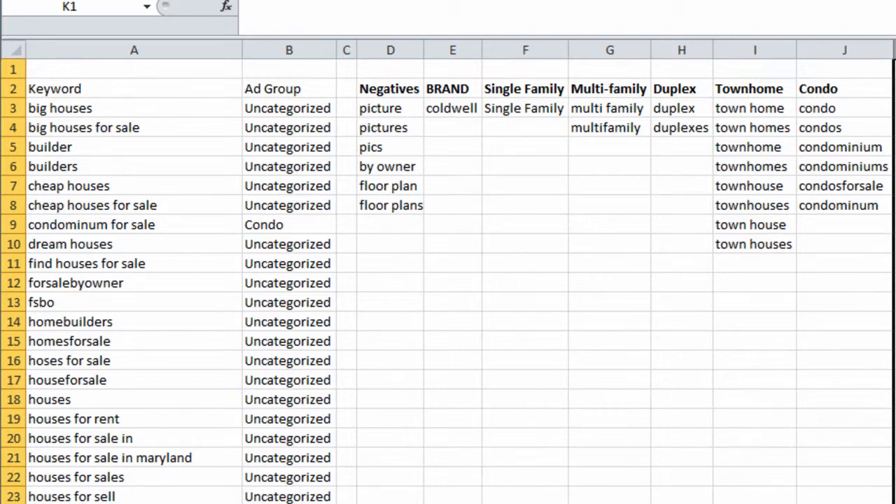
{"action": "left_click", "coordinate": [872, 55]}
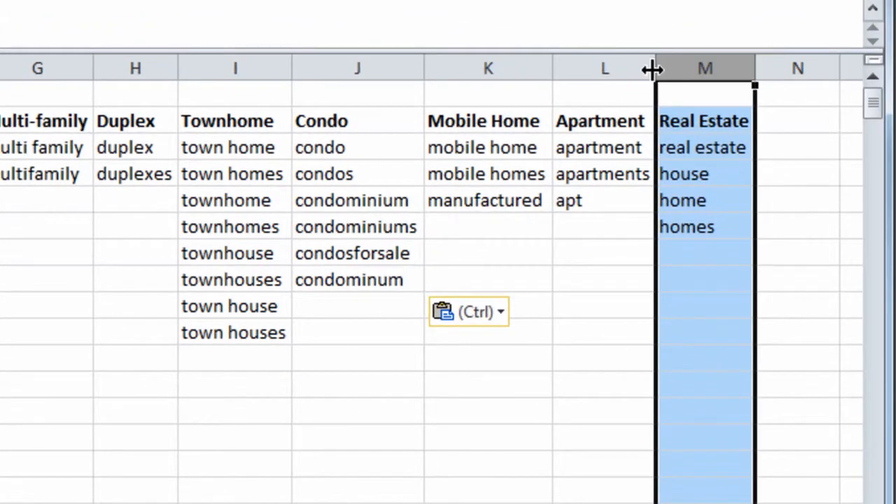
{"action": "left_click", "coordinate": [620, 65]}
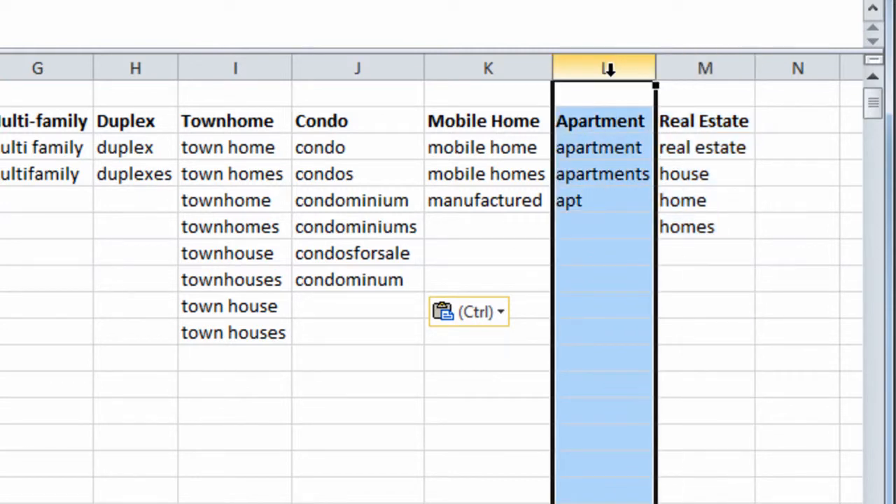
{"action": "key", "text": "ctrl+plus"}
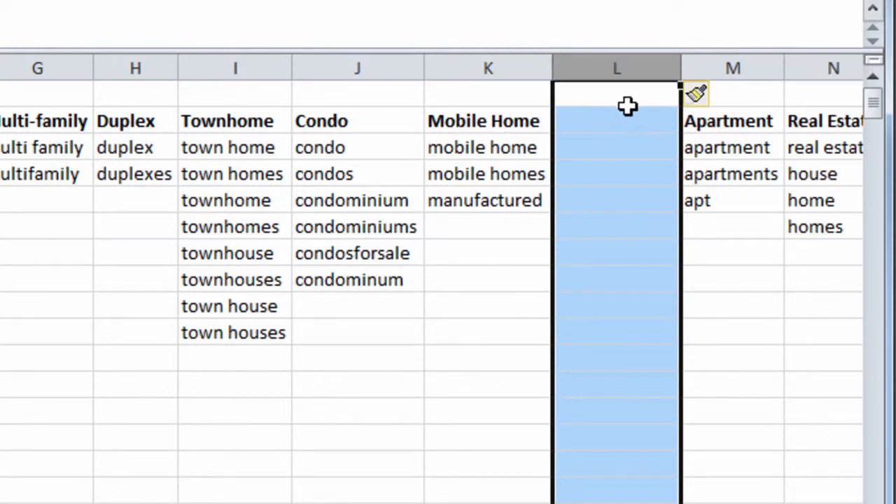
Enter the category header "Sale" in L2 and the term "sale" in L3 of the new column
{"action": "left_click", "coordinate": [627, 121]}
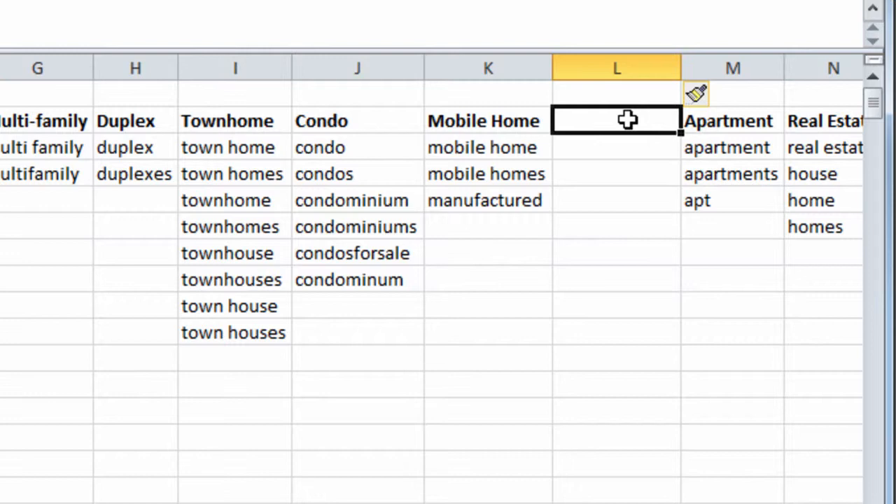
{"action": "type", "text": "Sale"}
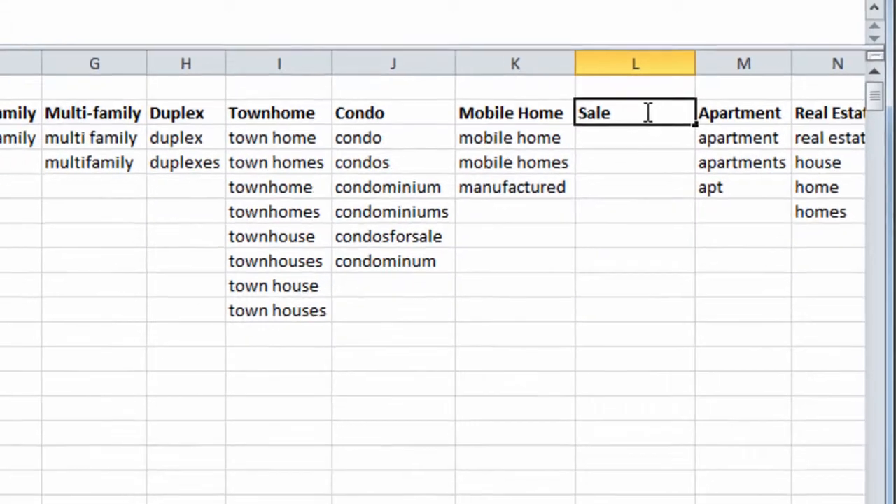
{"action": "key", "text": "Return"}
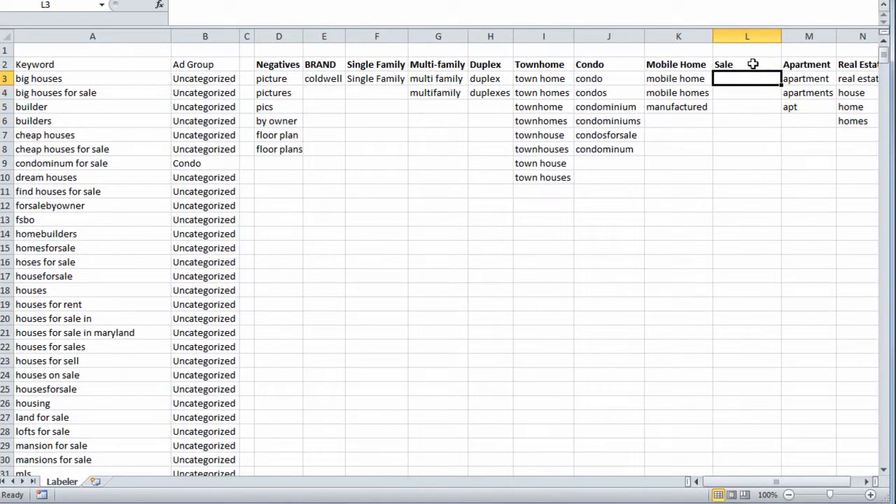
{"action": "type", "text": "sale"}
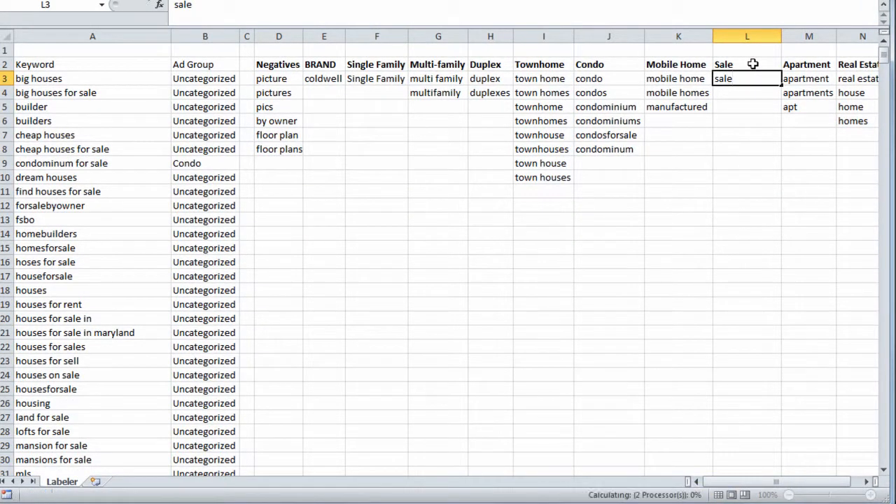
{"action": "key", "text": "Return"}
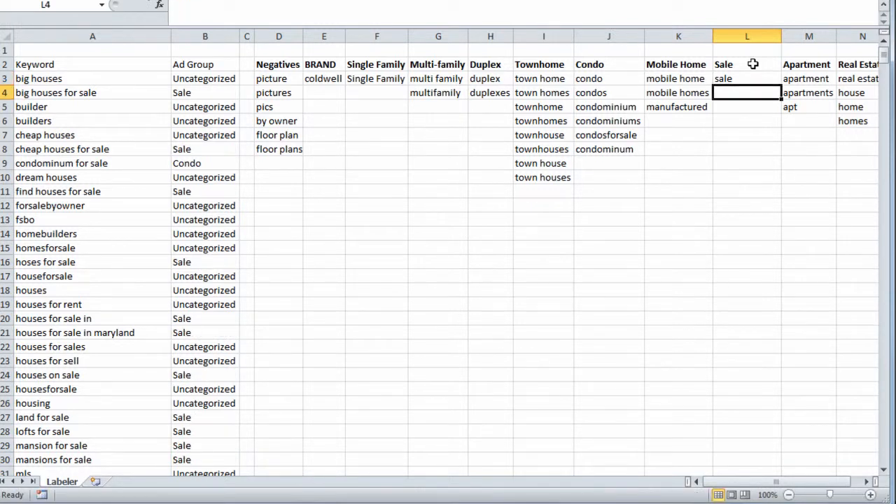
Review the keywords labeled Sale and the ad group formula's extended category range
{"action": "left_click", "coordinate": [166, 91]}
{"action": "left_click", "coordinate": [760, 83]}
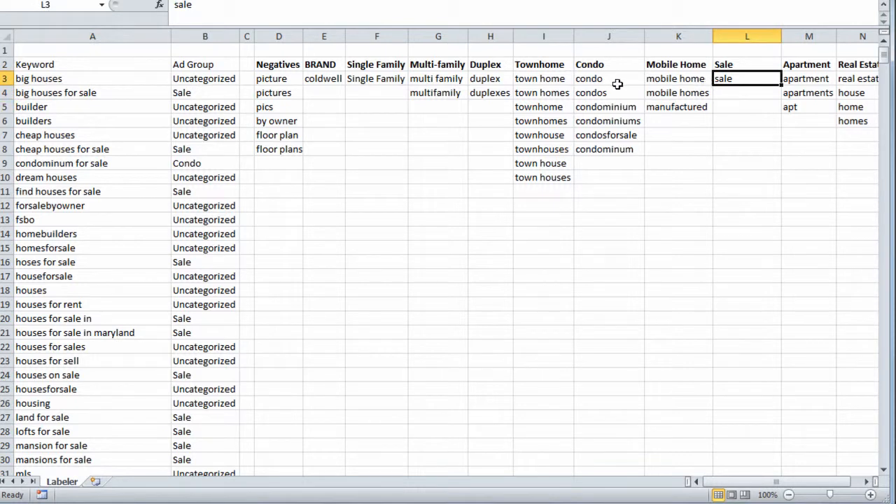
{"action": "left_click", "coordinate": [725, 64]}
{"action": "left_click", "coordinate": [142, 93]}
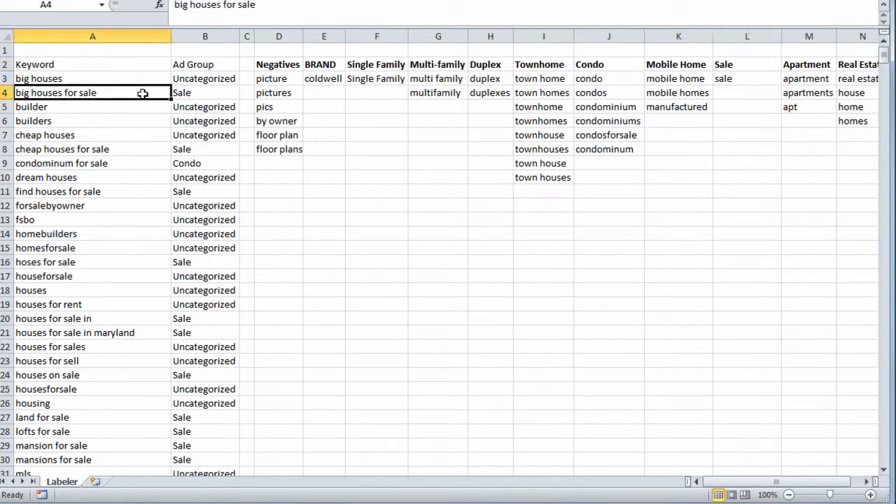
{"action": "left_click", "coordinate": [182, 95]}
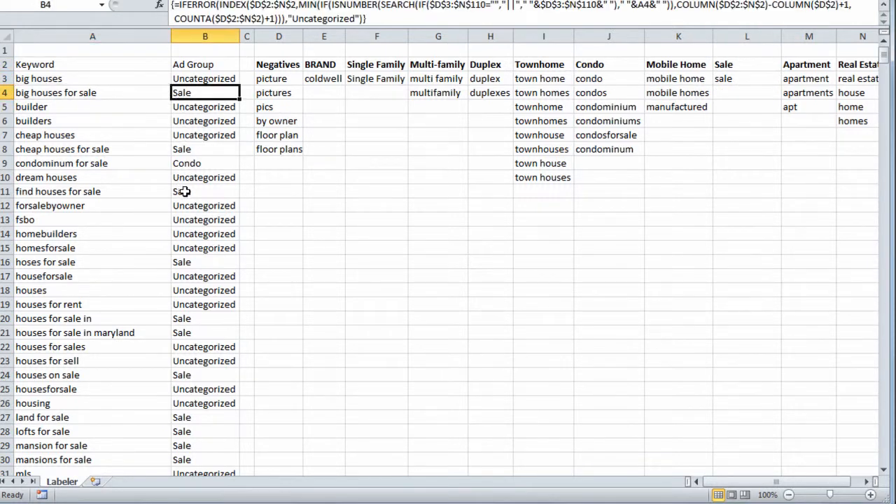
{"action": "left_click", "coordinate": [150, 191]}
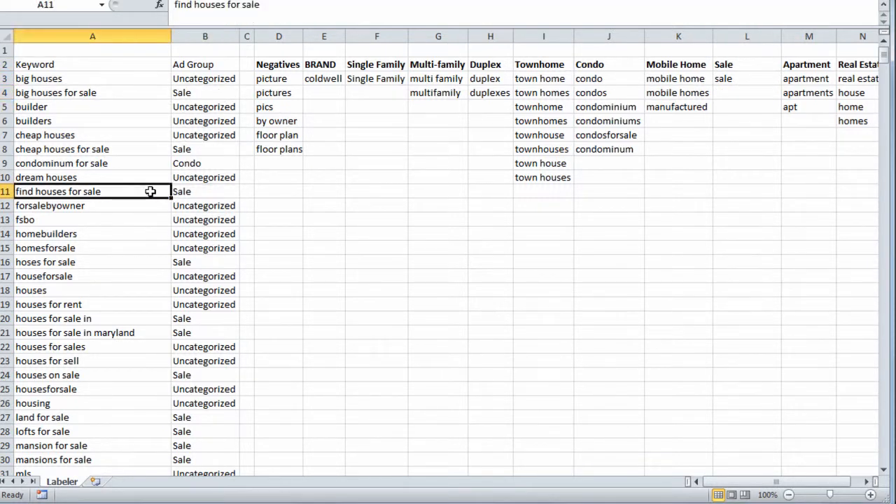
{"action": "left_click", "coordinate": [159, 267]}
{"action": "left_click", "coordinate": [168, 316]}
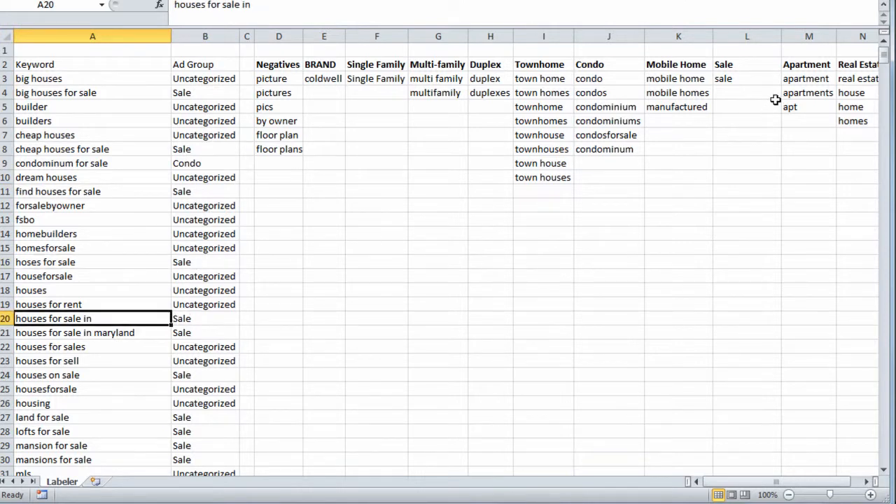
{"action": "left_click", "coordinate": [744, 82]}
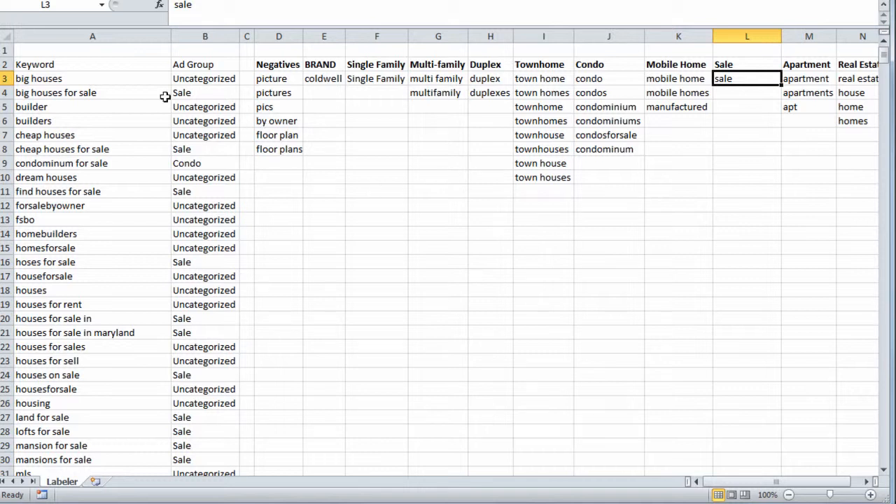
Examine the keyword list, the category table, and the ad group formulas for builders and cheap houses
{"action": "left_click_drag", "start_coordinate": [150, 82], "coordinate": [140, 283]}
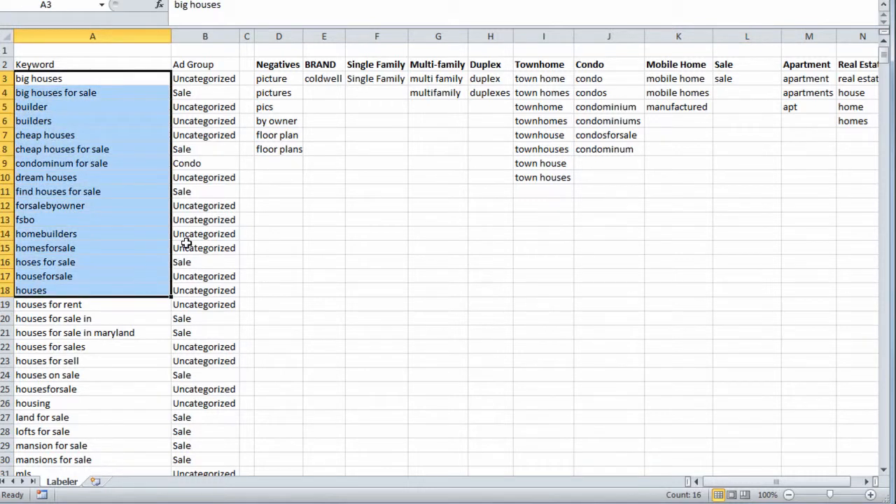
{"action": "left_click_drag", "start_coordinate": [291, 64], "coordinate": [711, 204]}
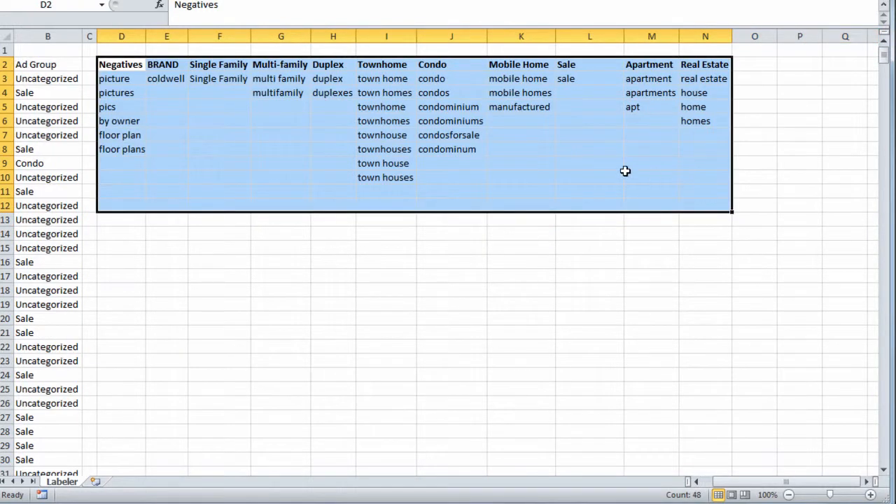
{"action": "left_click_drag", "start_coordinate": [750, 481], "coordinate": [739, 481]}
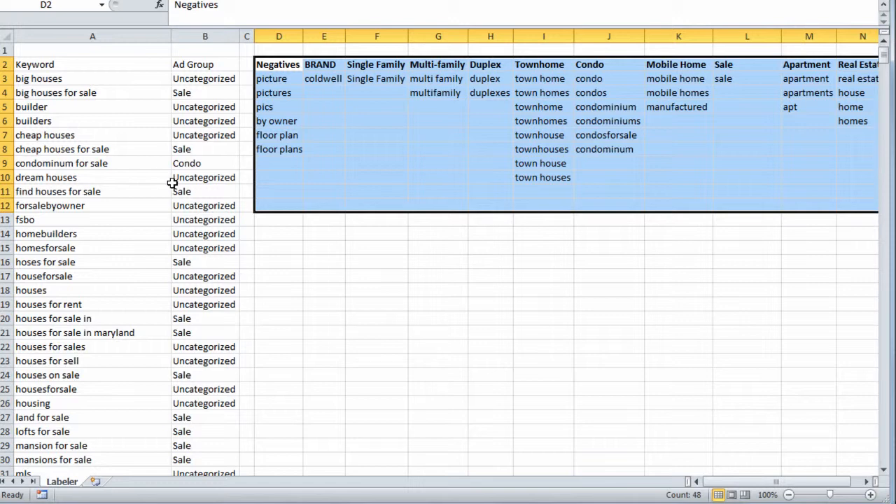
{"action": "left_click", "coordinate": [196, 128]}
{"action": "left_click", "coordinate": [136, 121]}
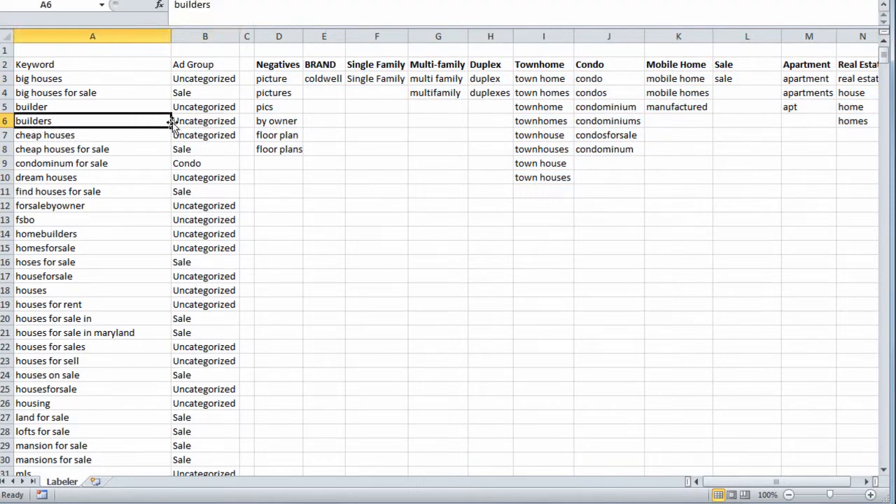
{"action": "left_click", "coordinate": [190, 121]}
{"action": "left_click", "coordinate": [209, 131]}
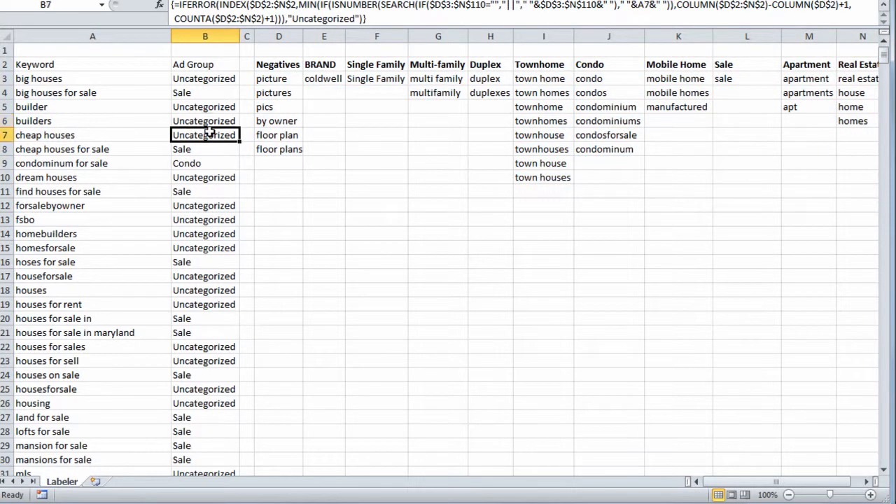
{"action": "left_click", "coordinate": [206, 123]}
{"action": "left_click", "coordinate": [198, 134]}
{"action": "left_click", "coordinate": [208, 122]}
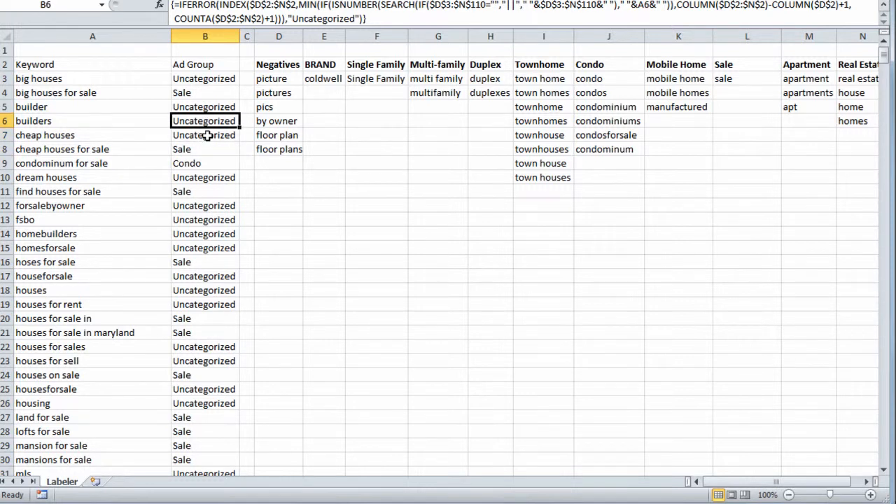